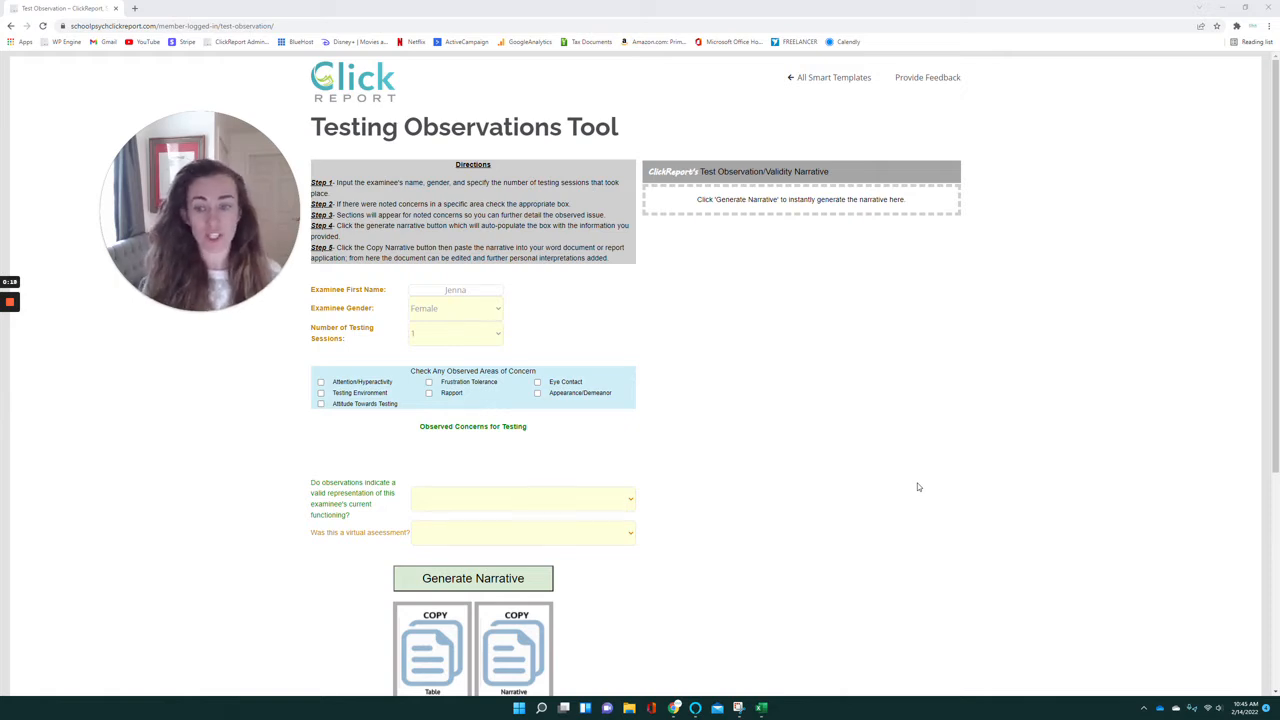
- Set the number of testing sessions to 3
{"action": "left_click", "coordinate": [475, 336]}
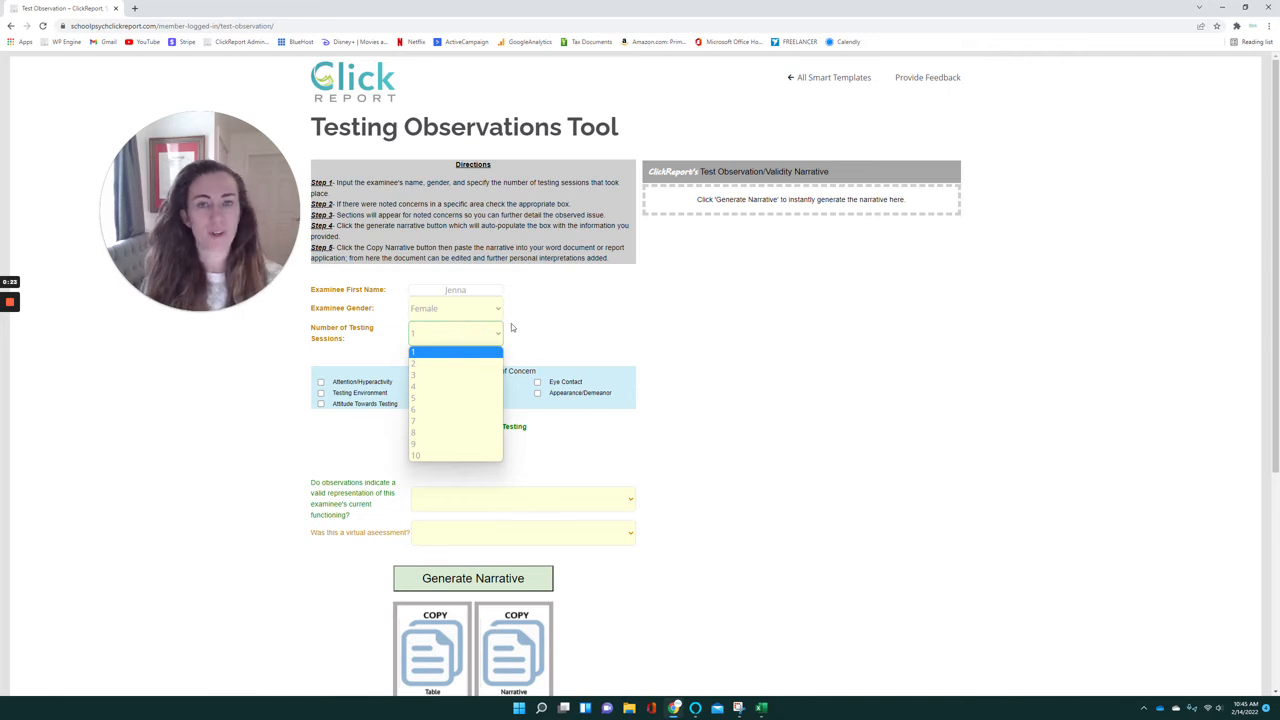
{"action": "left_click", "coordinate": [455, 375]}
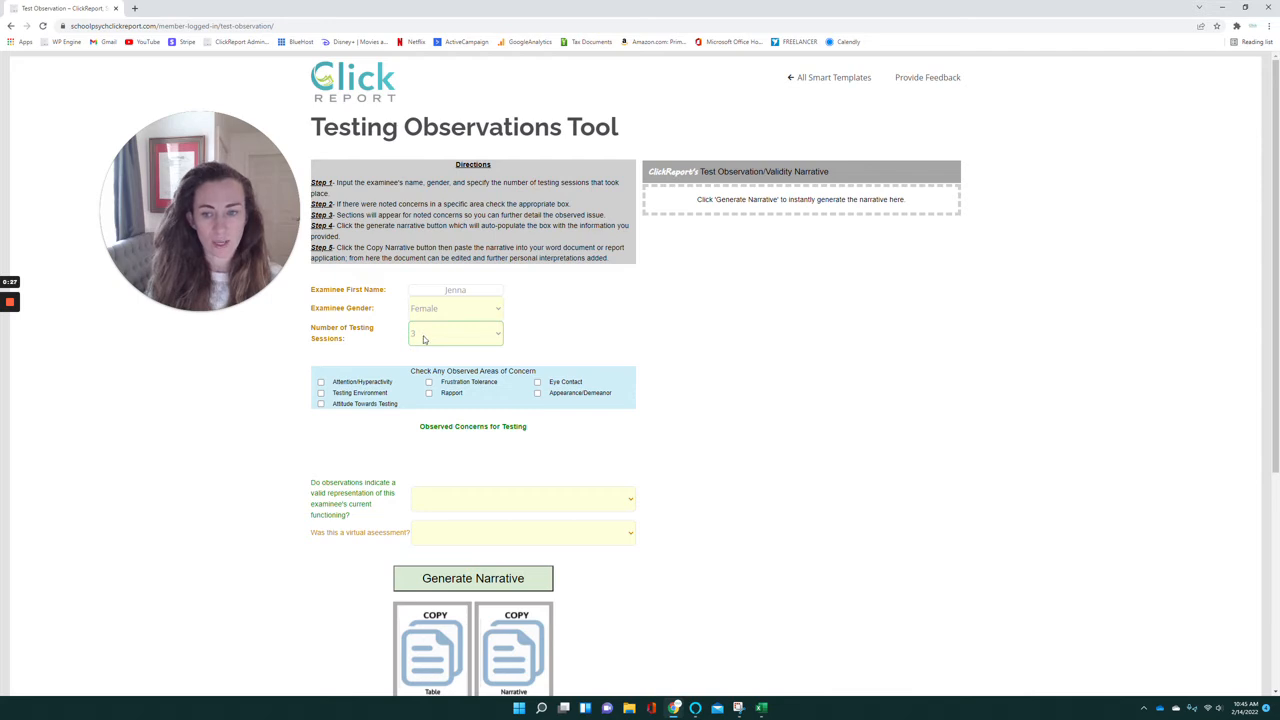
{"action": "left_click", "coordinate": [423, 339]}
{"action": "left_click", "coordinate": [425, 355]}
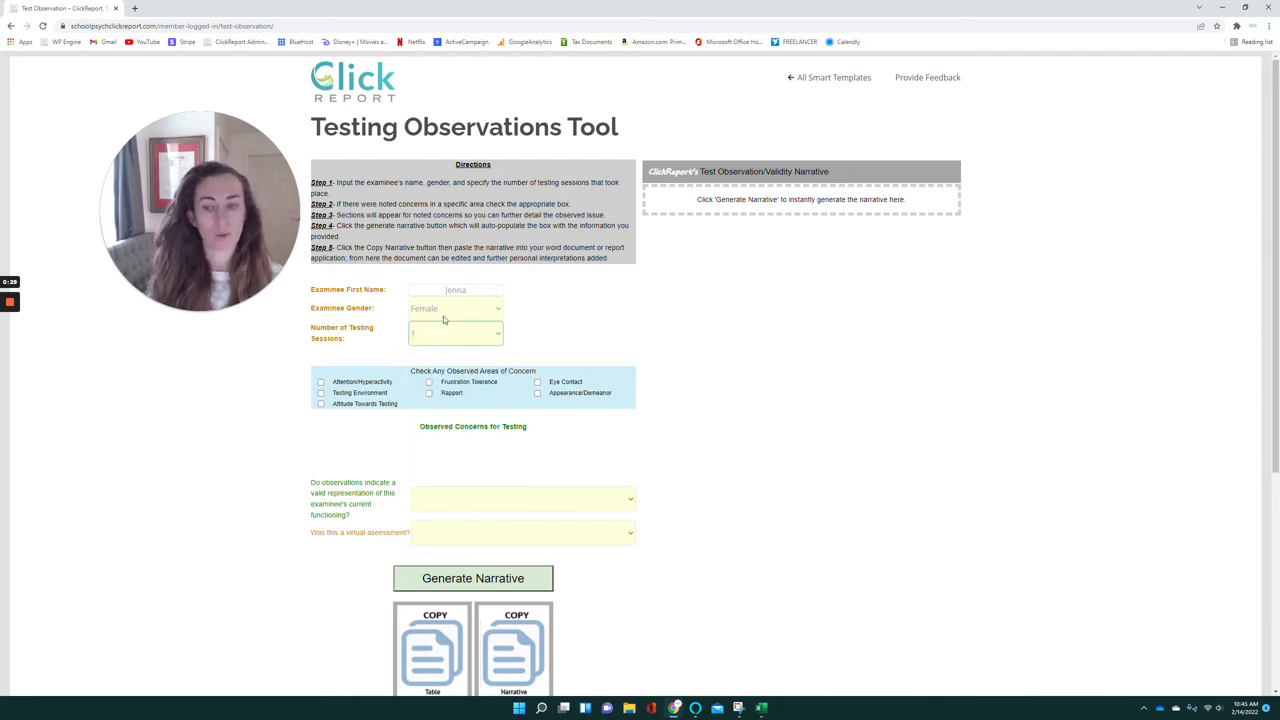
{"action": "left_click", "coordinate": [443, 340]}
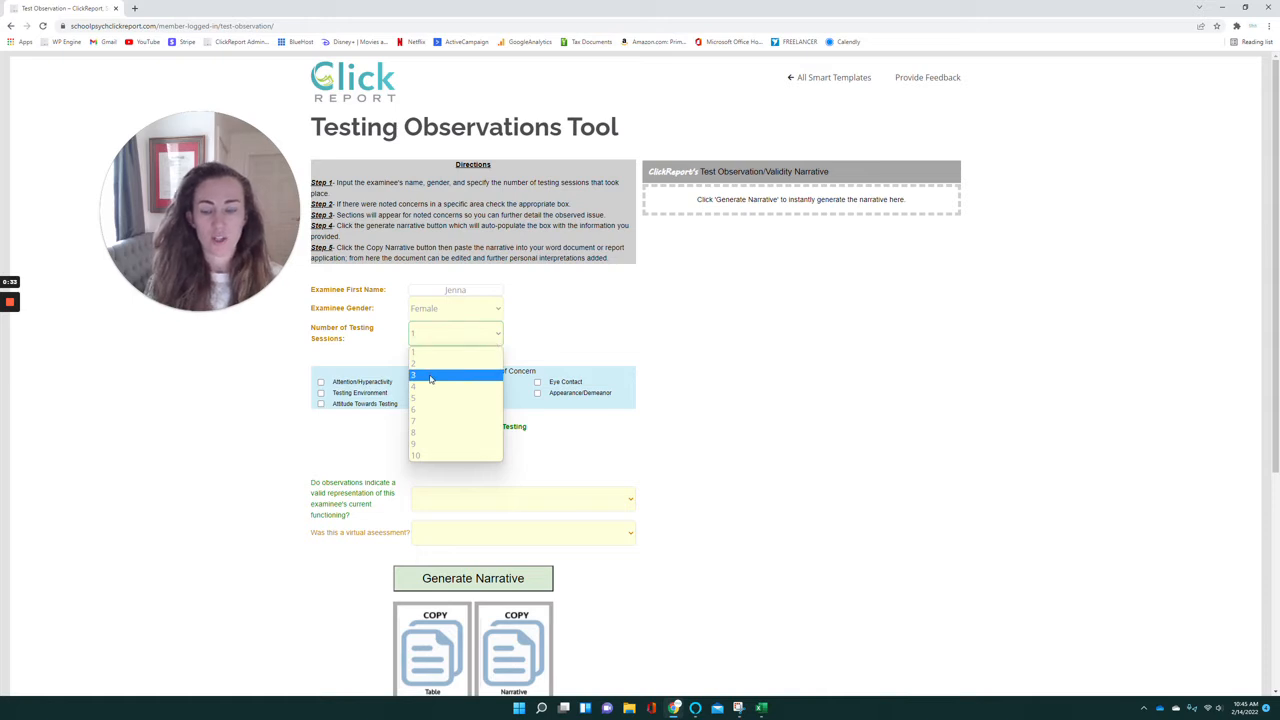
{"action": "left_click", "coordinate": [430, 376]}
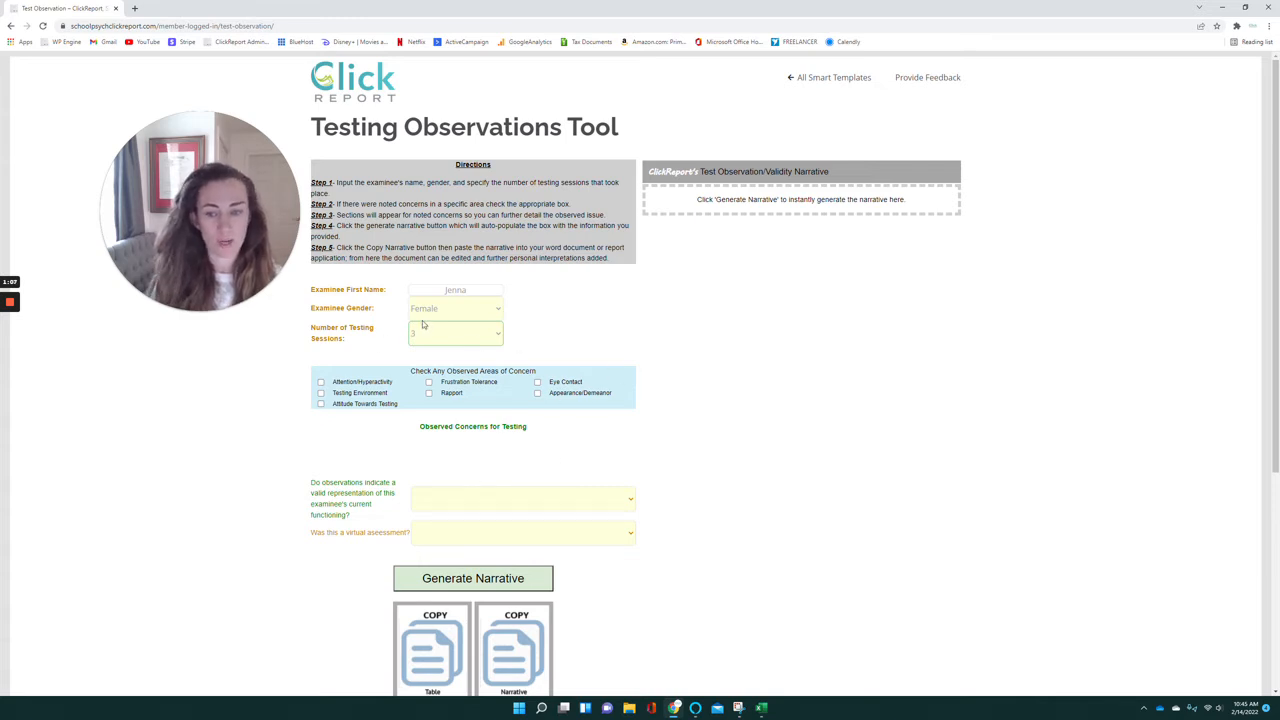
- Answer Yes for valid representation of current functioning and No for virtual assessment, and generate the narrative
{"action": "left_click", "coordinate": [466, 500]}
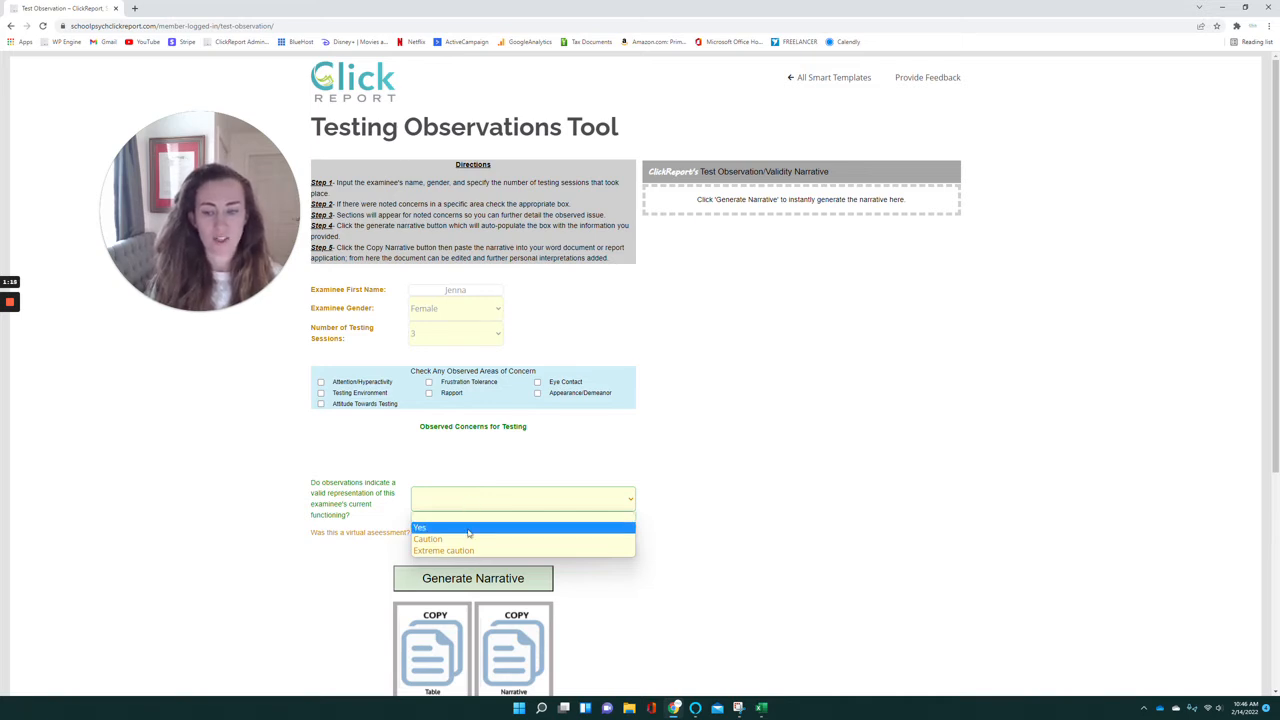
{"action": "left_click", "coordinate": [468, 528]}
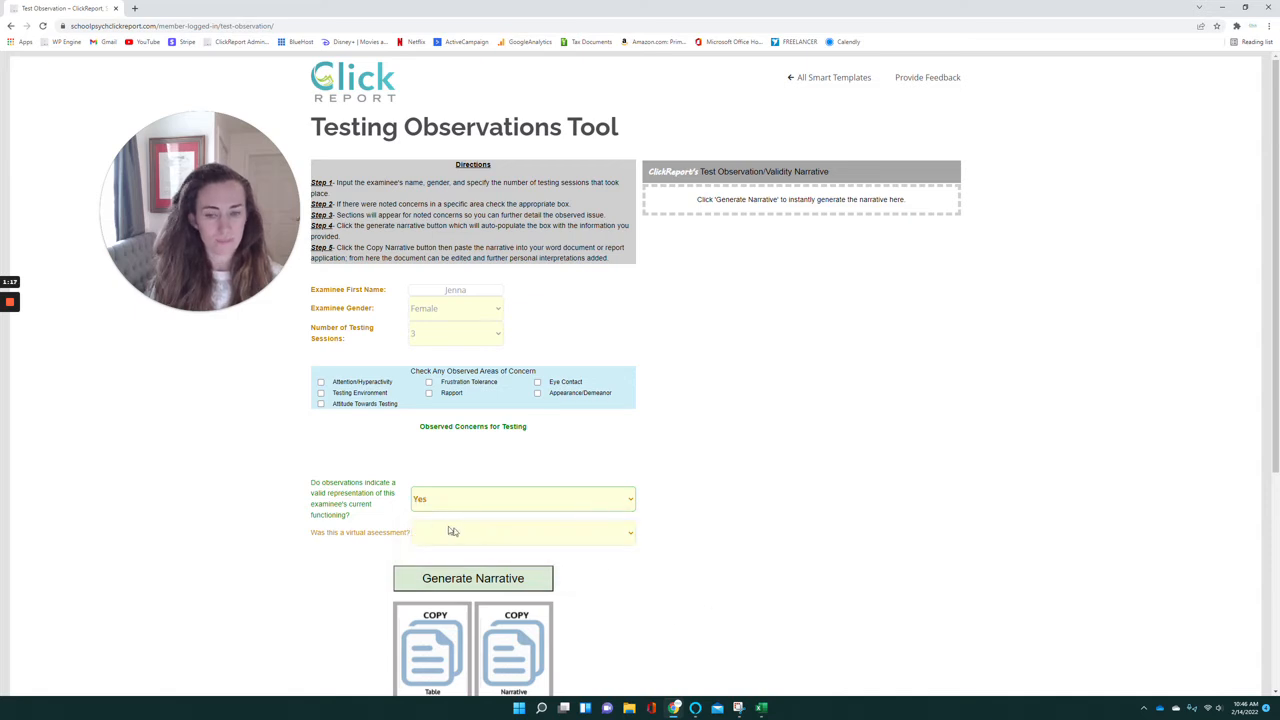
{"action": "left_click", "coordinate": [460, 535]}
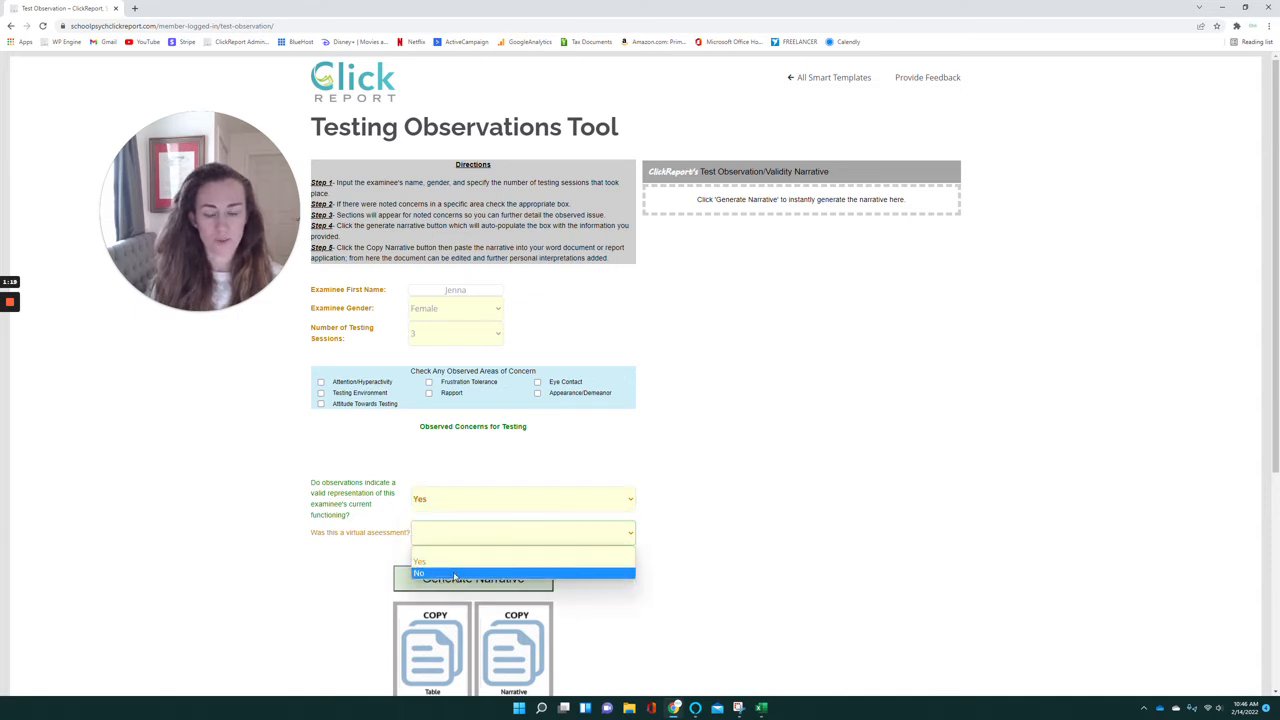
{"action": "left_click", "coordinate": [454, 577]}
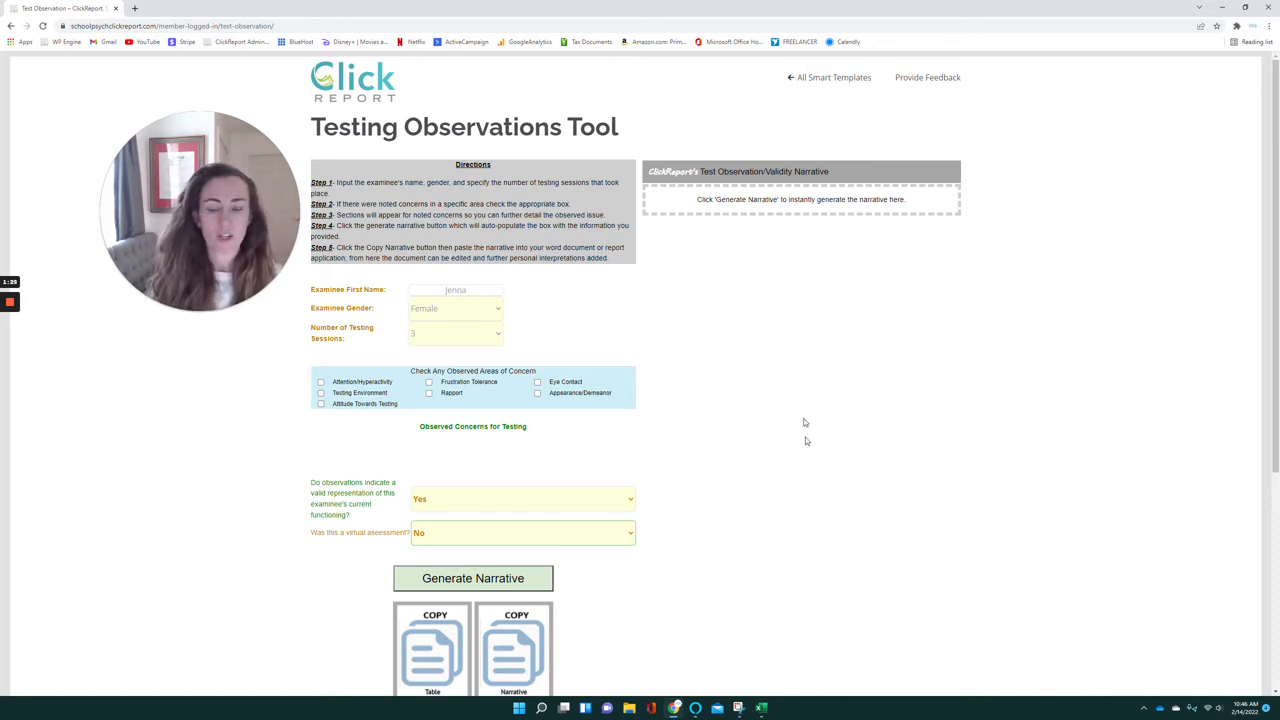
{"action": "left_click", "coordinate": [508, 588]}
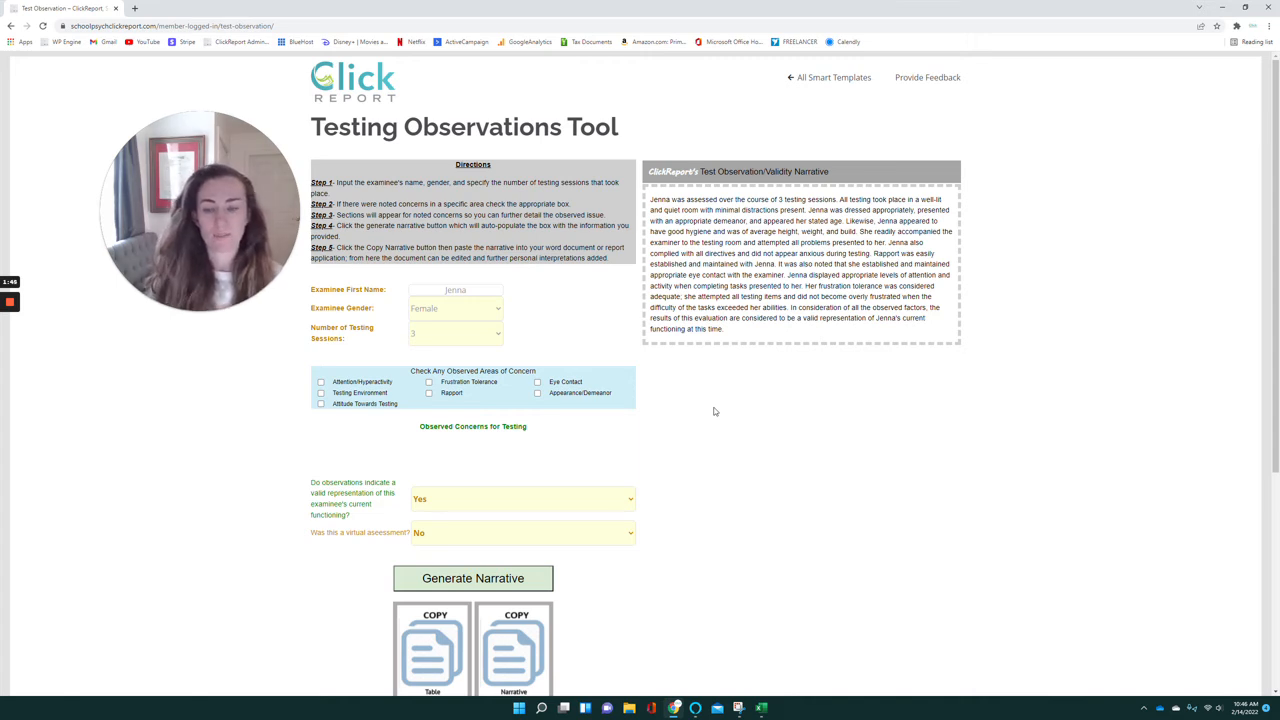
- Mark Attention/Hyperactivity and Eye Contact as observed areas of concern
{"action": "left_click", "coordinate": [321, 382]}
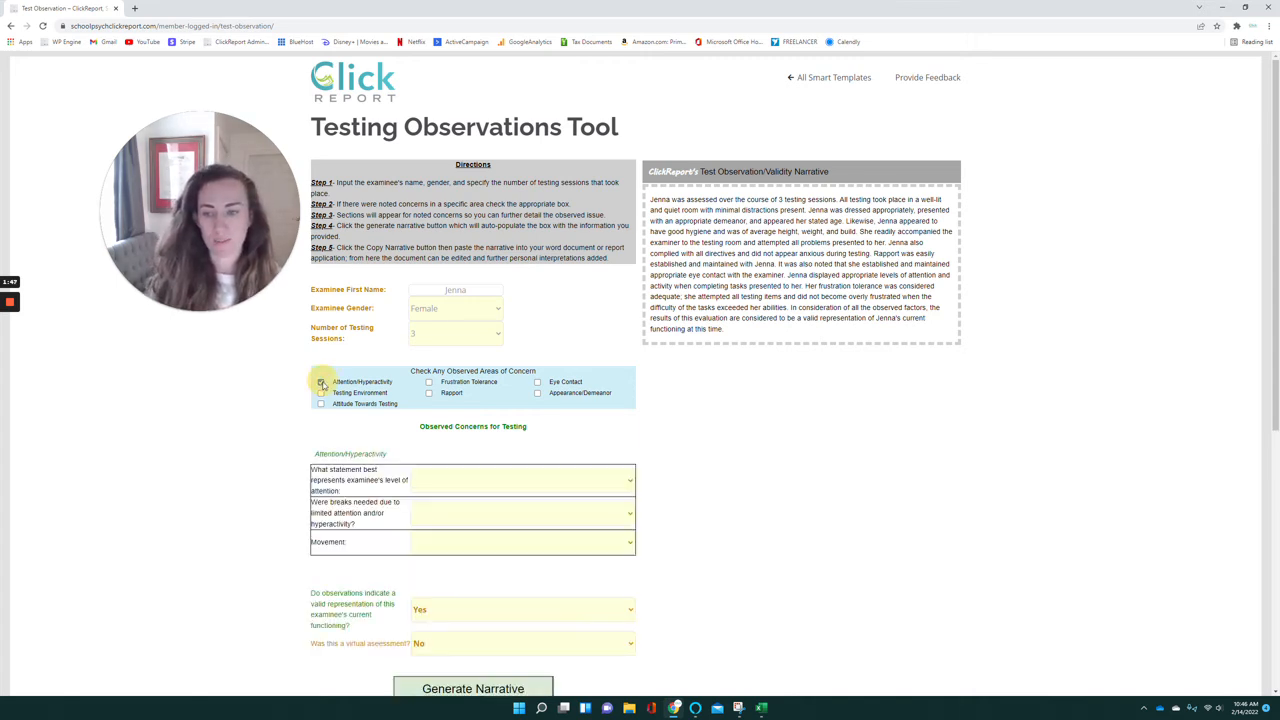
{"action": "left_click", "coordinate": [537, 383]}
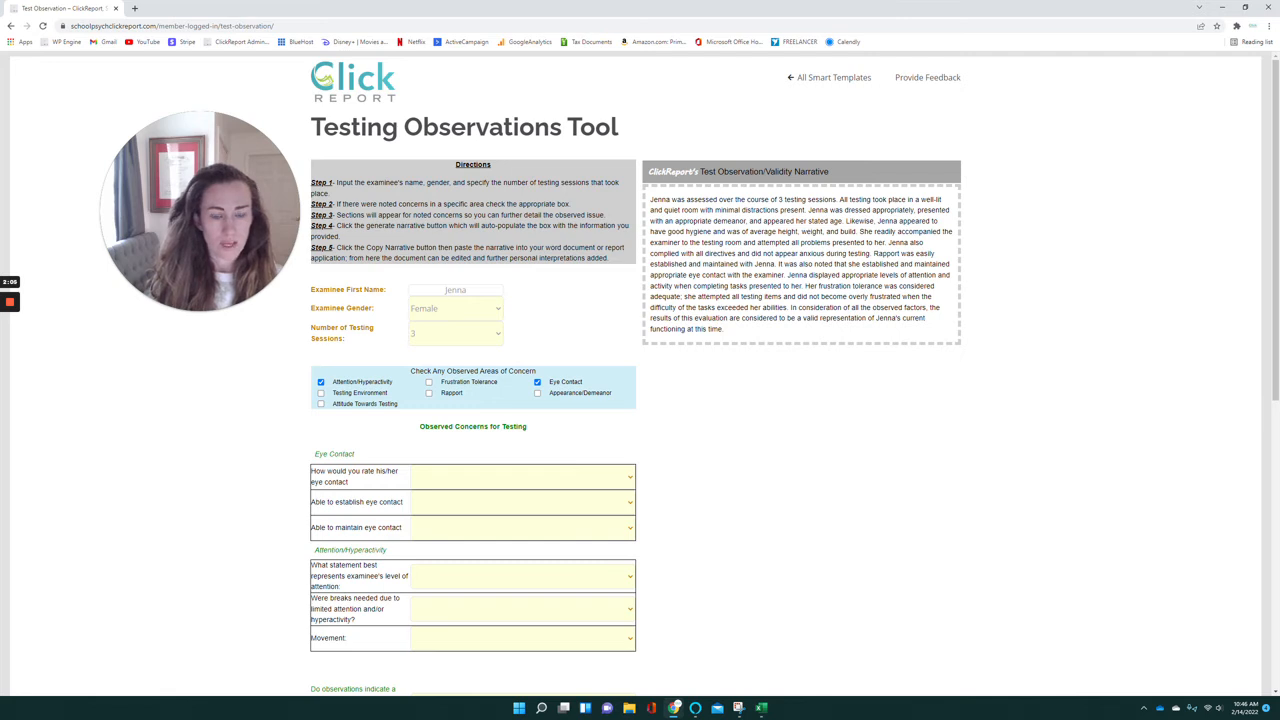
- Examine the default eye contact and attention sentences in the generated narrative by highlighting each one
{"action": "mouse_move", "coordinate": [778, 264]}
{"action": "left_mouse_down"}
{"action": "mouse_move", "coordinate": [870, 265]}
{"action": "mouse_move", "coordinate": [830, 287]}
{"action": "mouse_move", "coordinate": [796, 276]}
{"action": "left_mouse_up"}
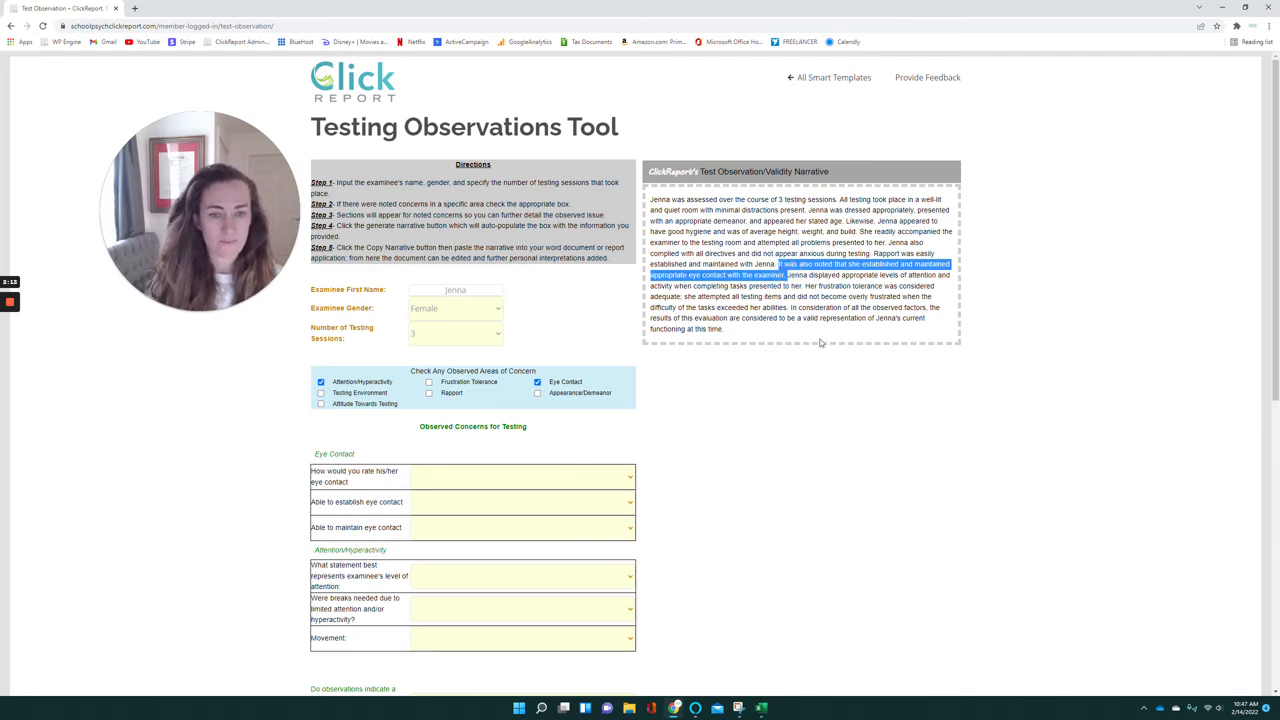
{"action": "left_click_drag", "start_coordinate": [788, 275], "coordinate": [803, 286]}
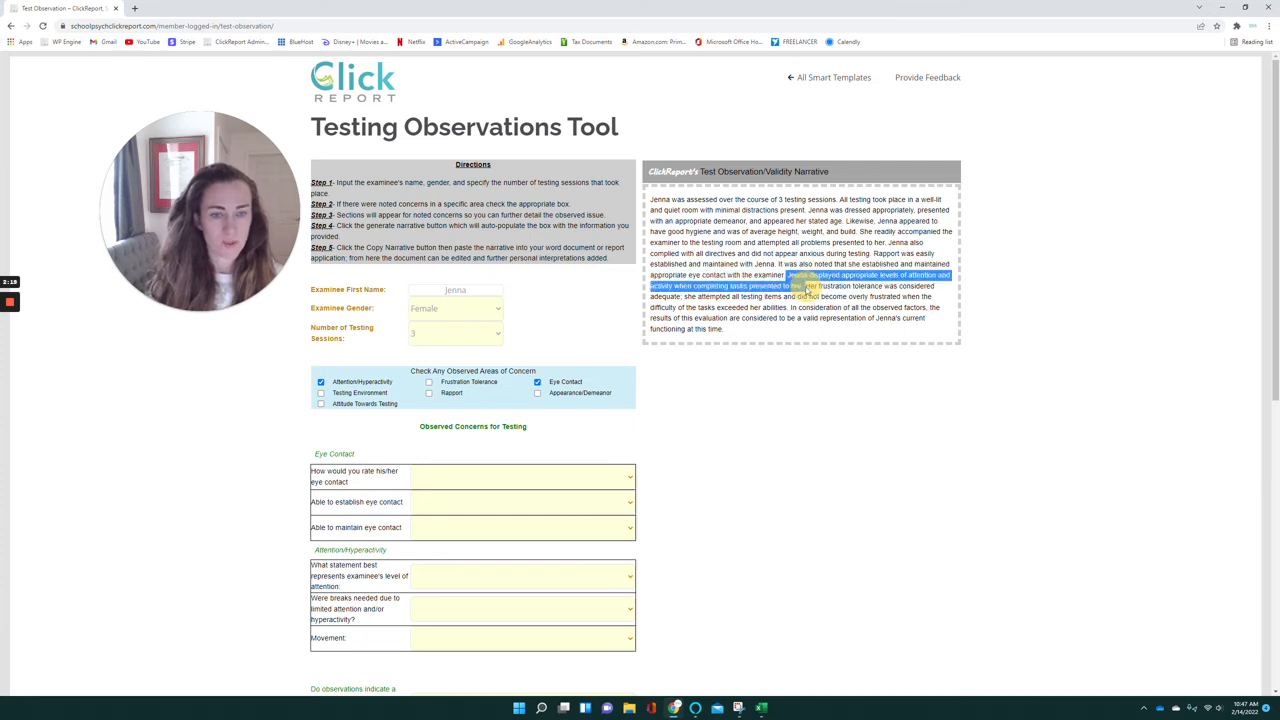
{"action": "left_click", "coordinate": [893, 417]}
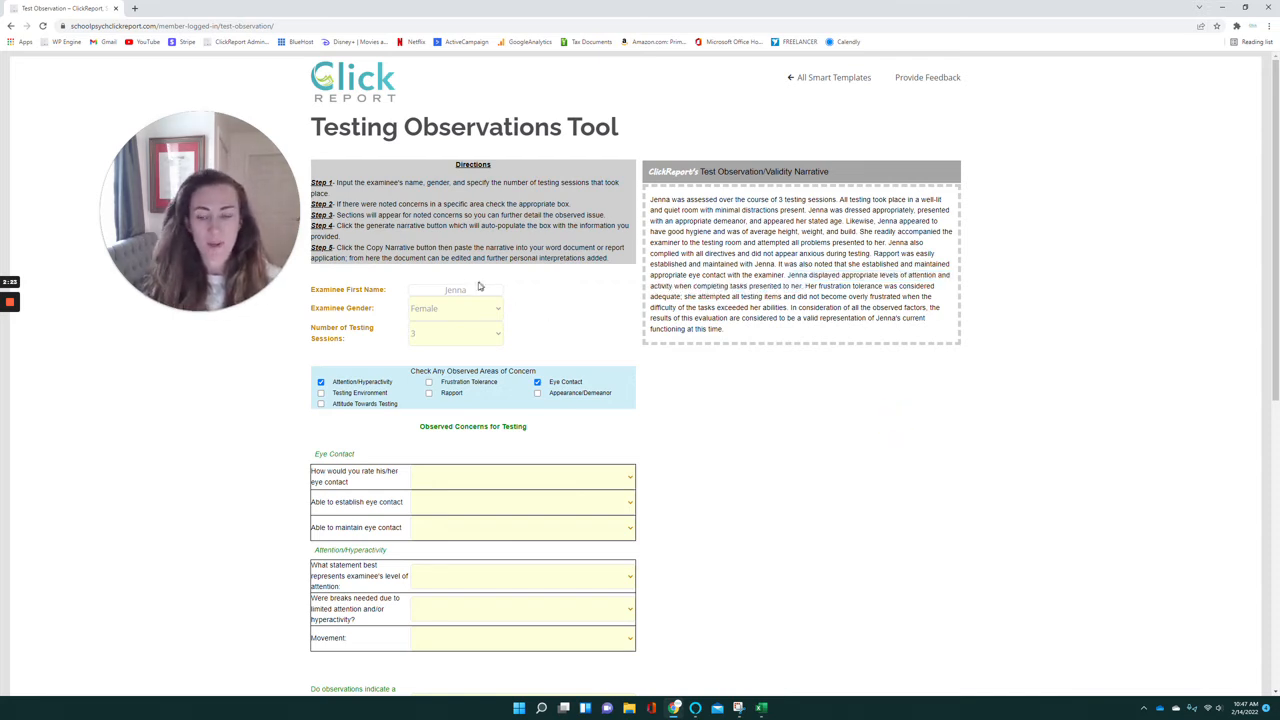
- Rate eye contact as Decent, with Yes for able to establish it and No for able to maintain it
{"action": "scroll", "coordinate": [549, 422], "scroll_direction": "down", "scroll_amount": 1}
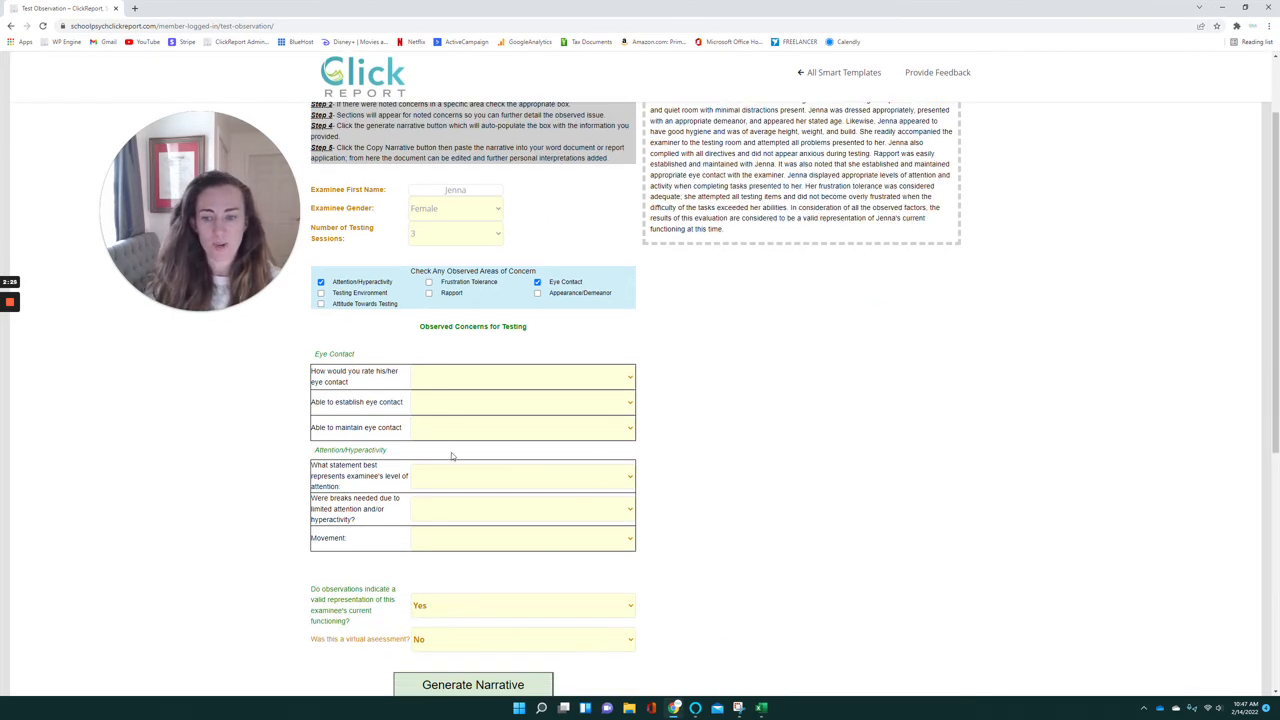
{"action": "left_click", "coordinate": [476, 381]}
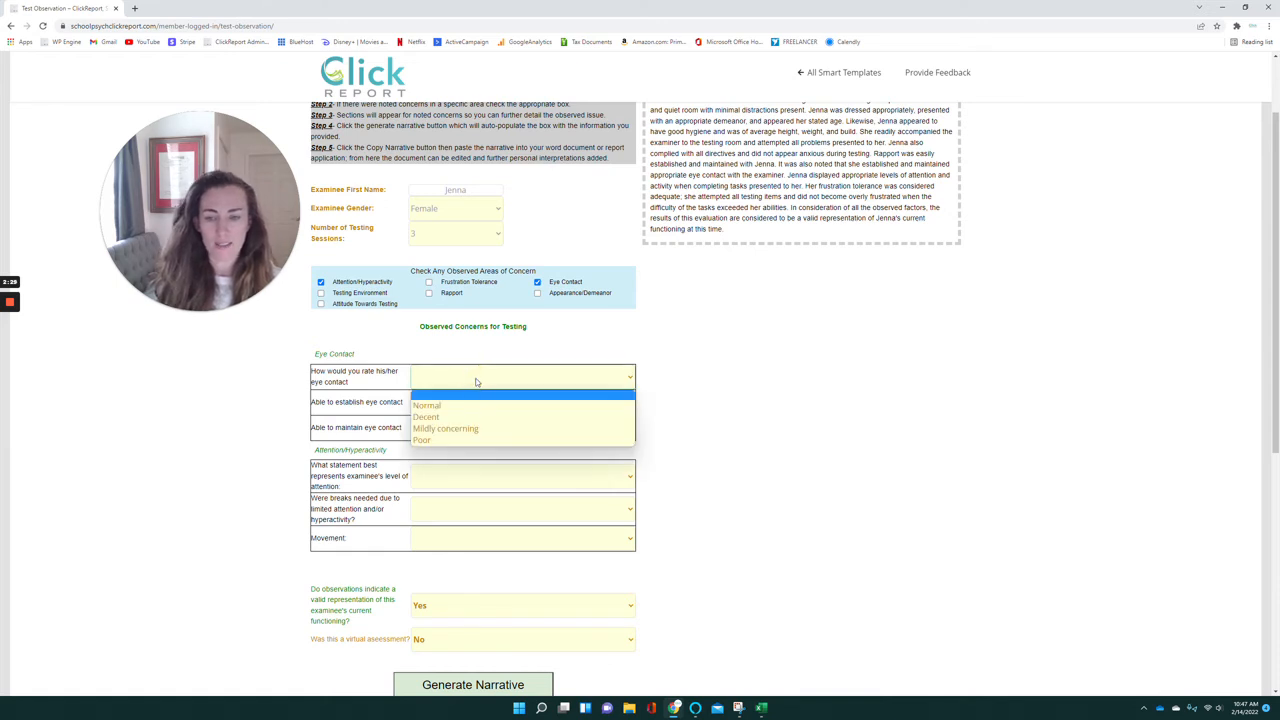
{"action": "left_click", "coordinate": [480, 417]}
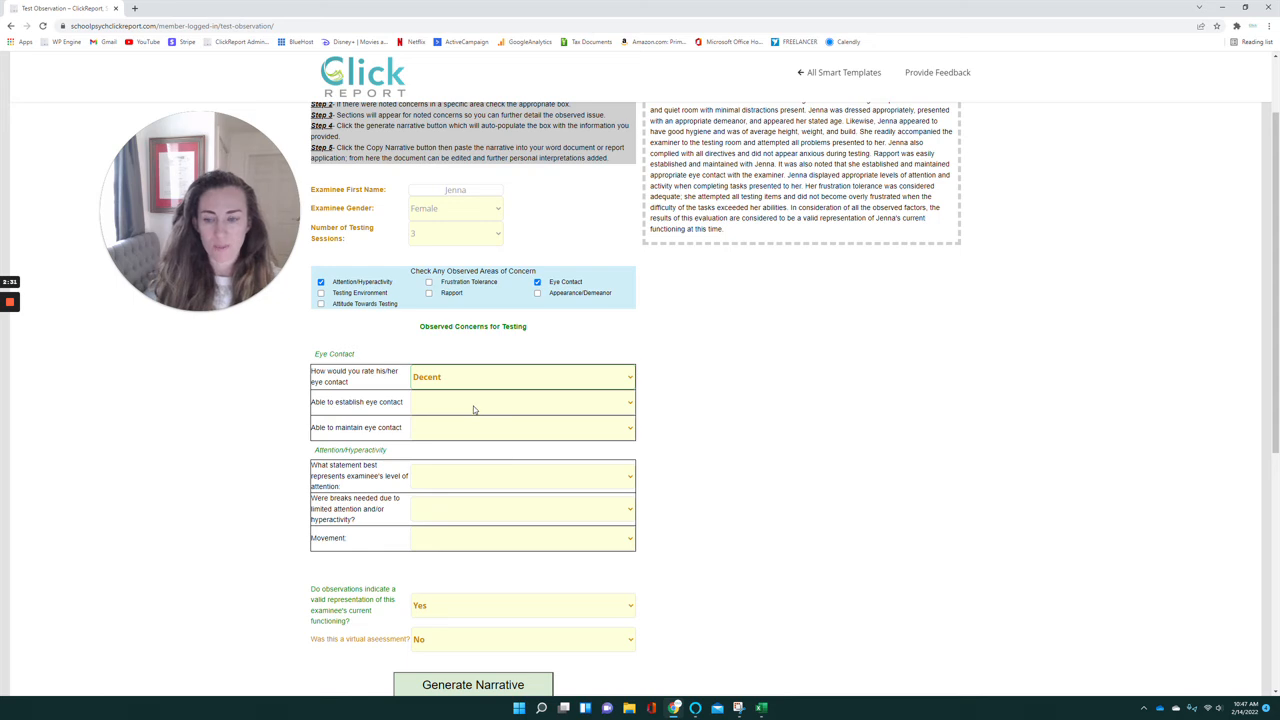
{"action": "left_click", "coordinate": [474, 405]}
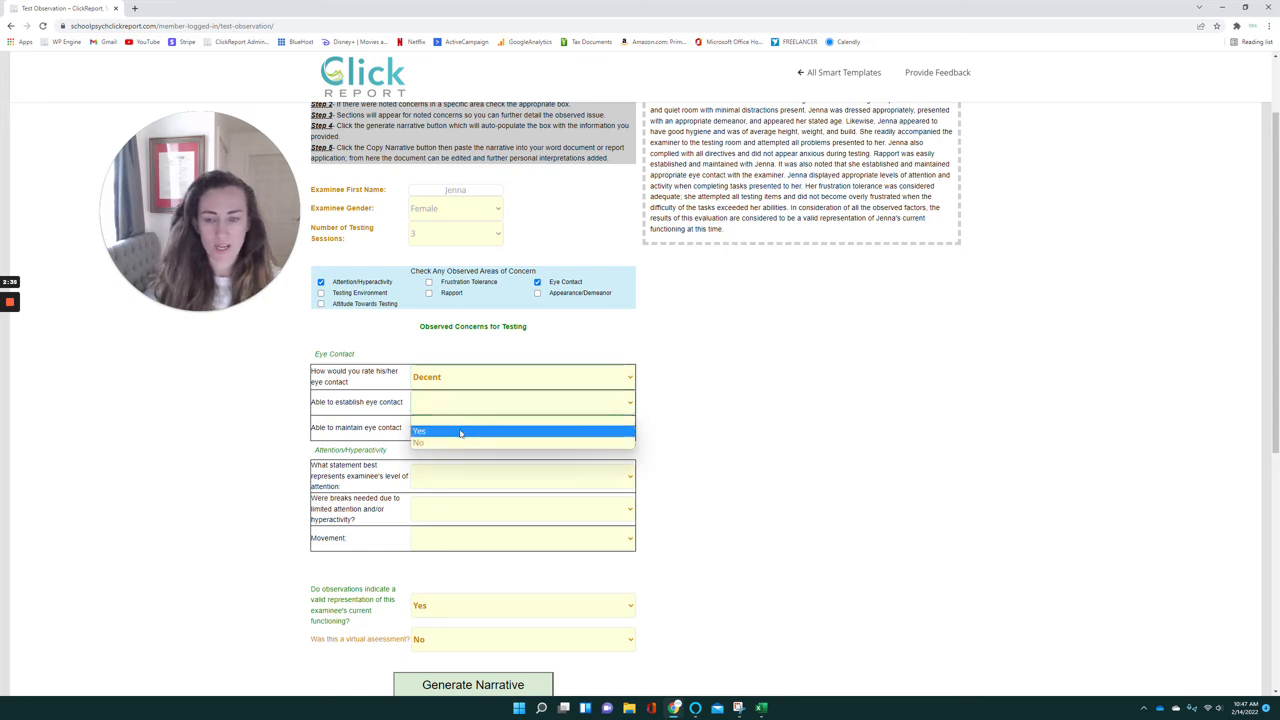
{"action": "left_click", "coordinate": [460, 432]}
{"action": "left_click", "coordinate": [457, 427]}
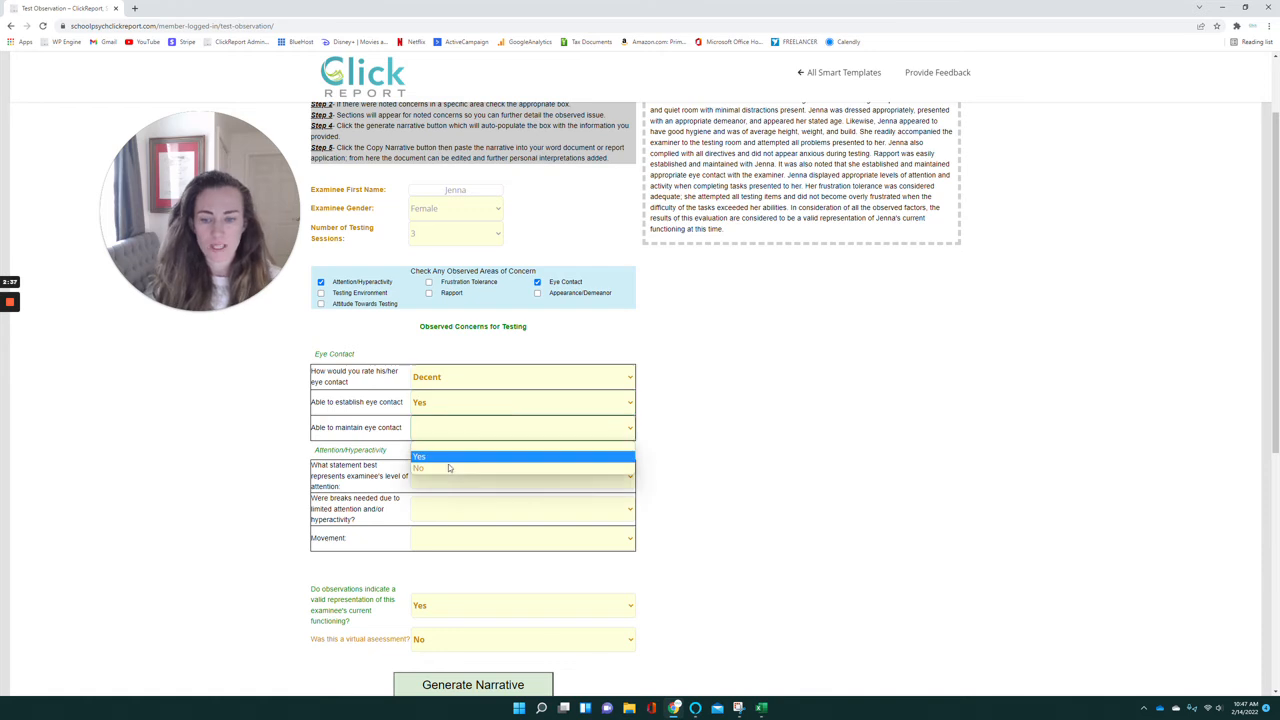
{"action": "left_click", "coordinate": [448, 465]}
- Complete the Attention/Hyperactivity concerns with Easily distracted, Yes for breaks needed, and Was very fidgety for movement
{"action": "scroll", "coordinate": [655, 460], "scroll_direction": "down", "scroll_amount": 1}
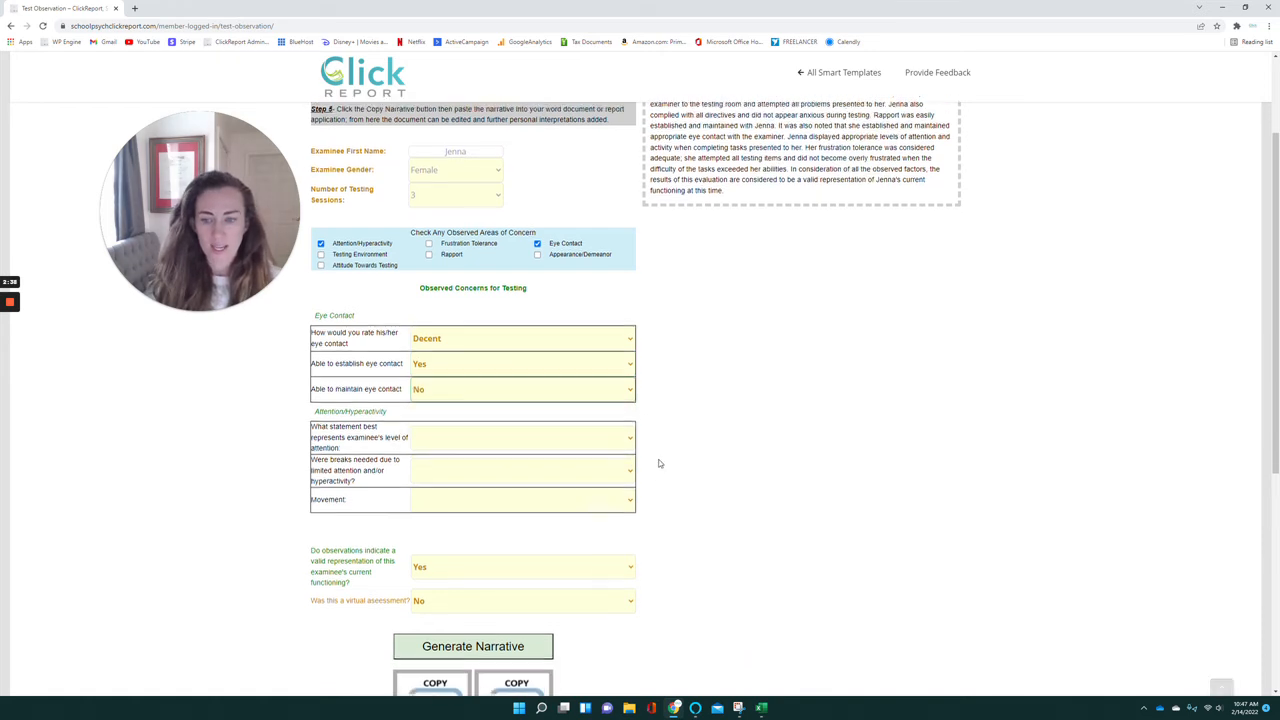
{"action": "left_click", "coordinate": [491, 434]}
{"action": "left_click", "coordinate": [489, 456]}
{"action": "left_click", "coordinate": [484, 460]}
{"action": "left_click", "coordinate": [480, 489]}
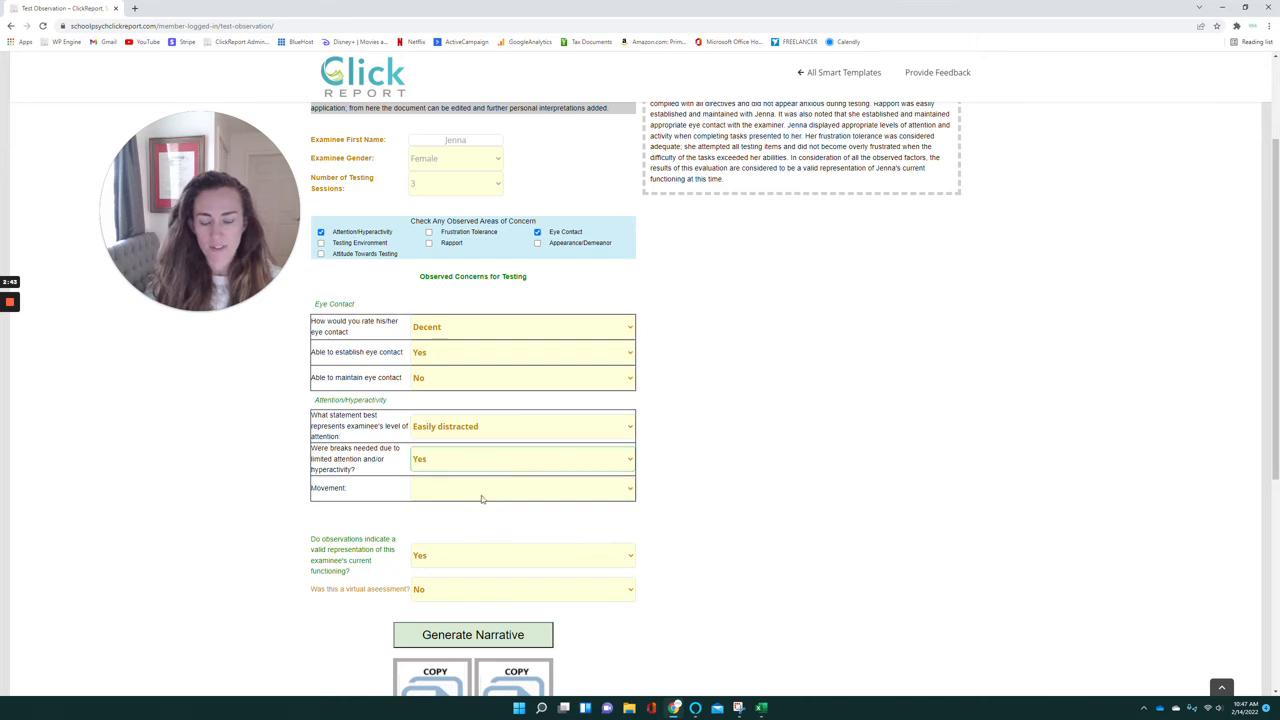
{"action": "left_click", "coordinate": [480, 499]}
{"action": "left_click", "coordinate": [492, 517]}
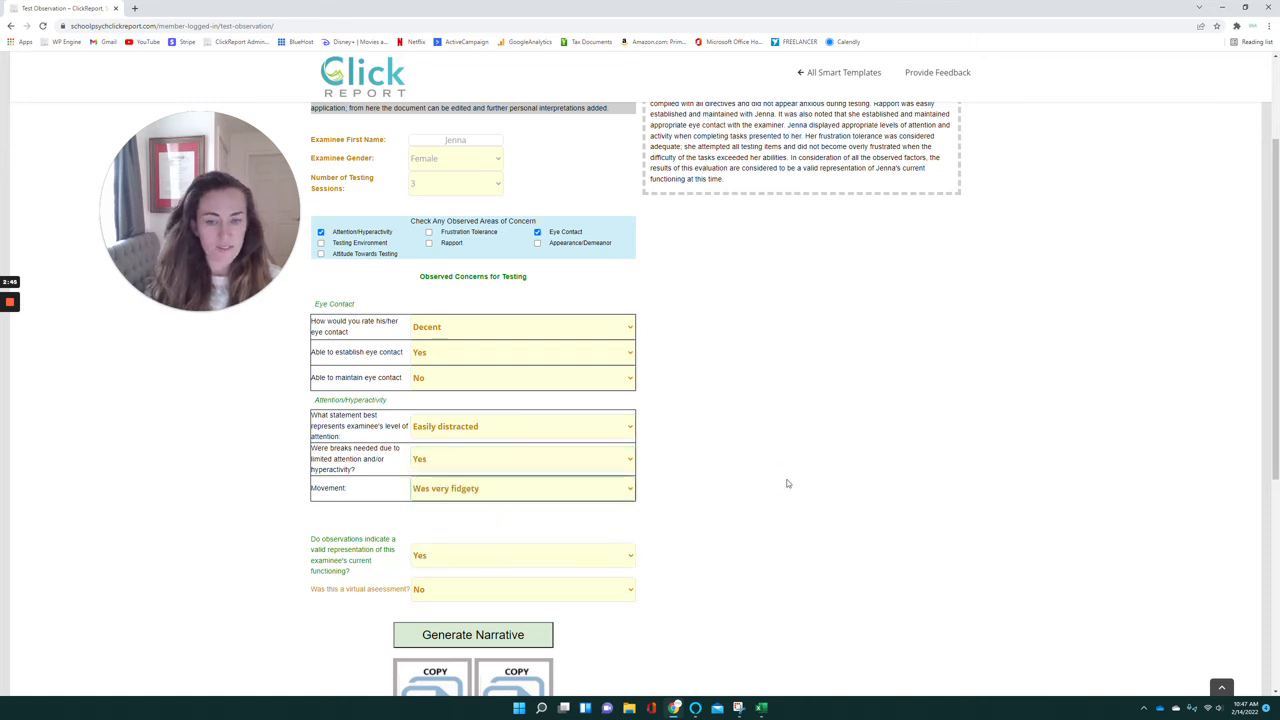
- Regenerate the narrative from the completed eye contact and attention concerns
{"action": "scroll", "coordinate": [787, 481], "scroll_direction": "up", "scroll_amount": 2}
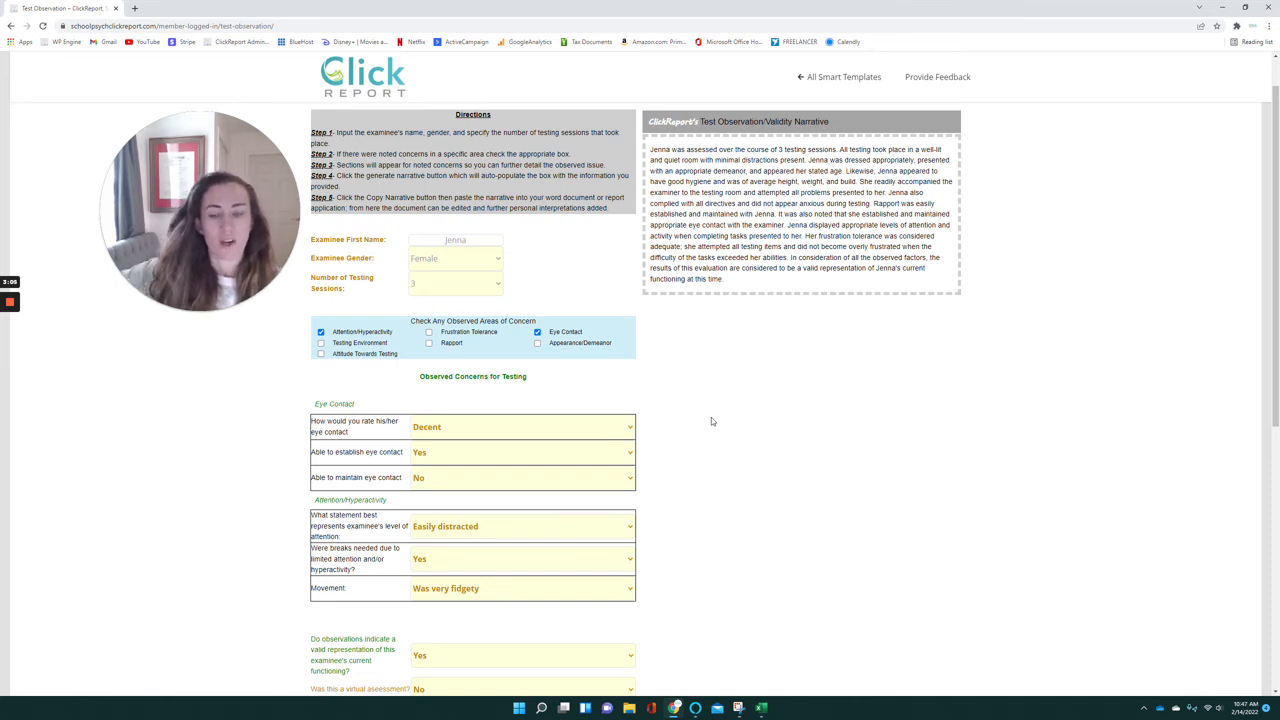
{"action": "scroll", "coordinate": [600, 446], "scroll_direction": "down", "scroll_amount": 2}
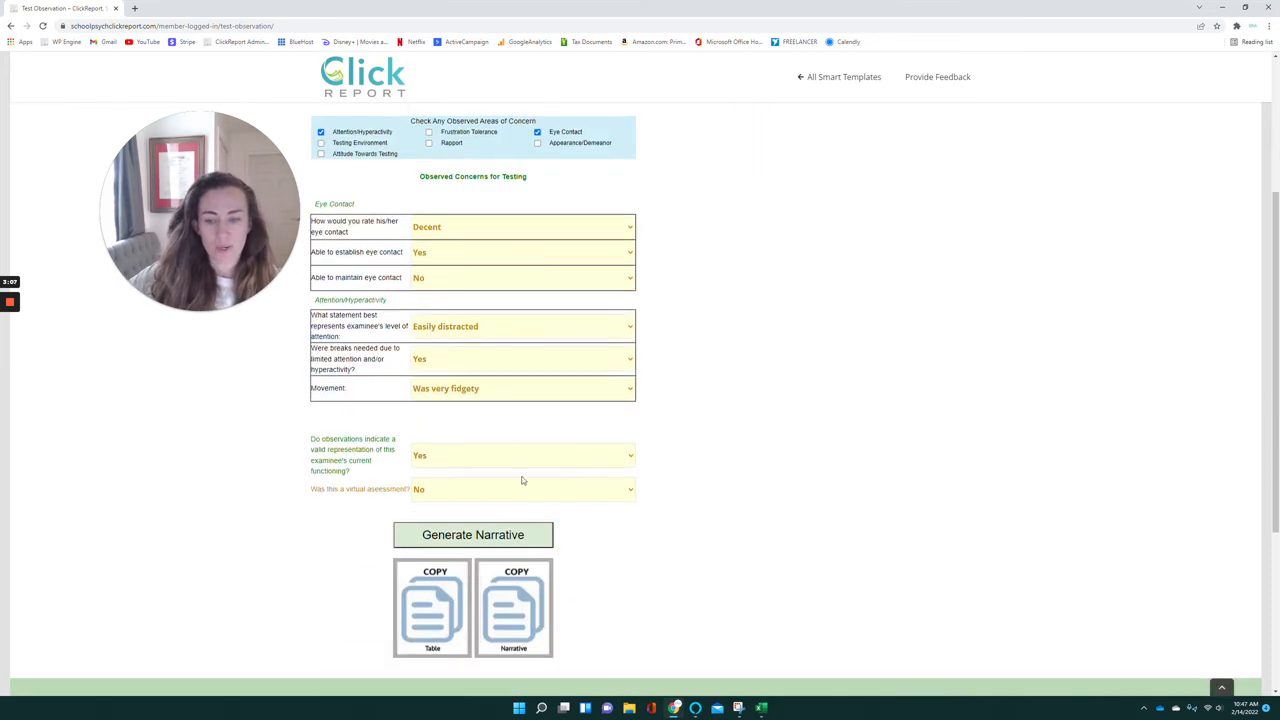
{"action": "left_click", "coordinate": [488, 536]}
- Review the updated narrative, highlighting its passages on eye contact, distractibility, fidgeting and breaks
{"action": "scroll", "coordinate": [1052, 582], "scroll_direction": "up", "scroll_amount": 1}
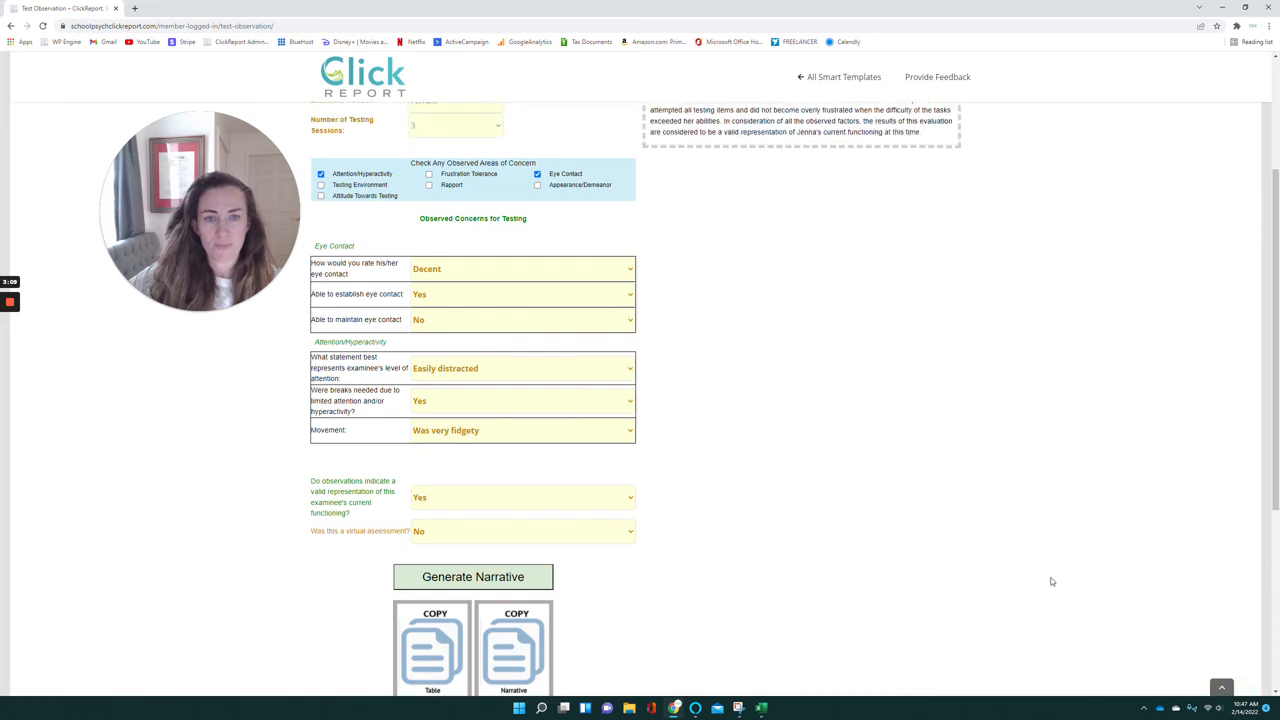
{"action": "scroll", "coordinate": [1052, 582], "scroll_direction": "up", "scroll_amount": 2}
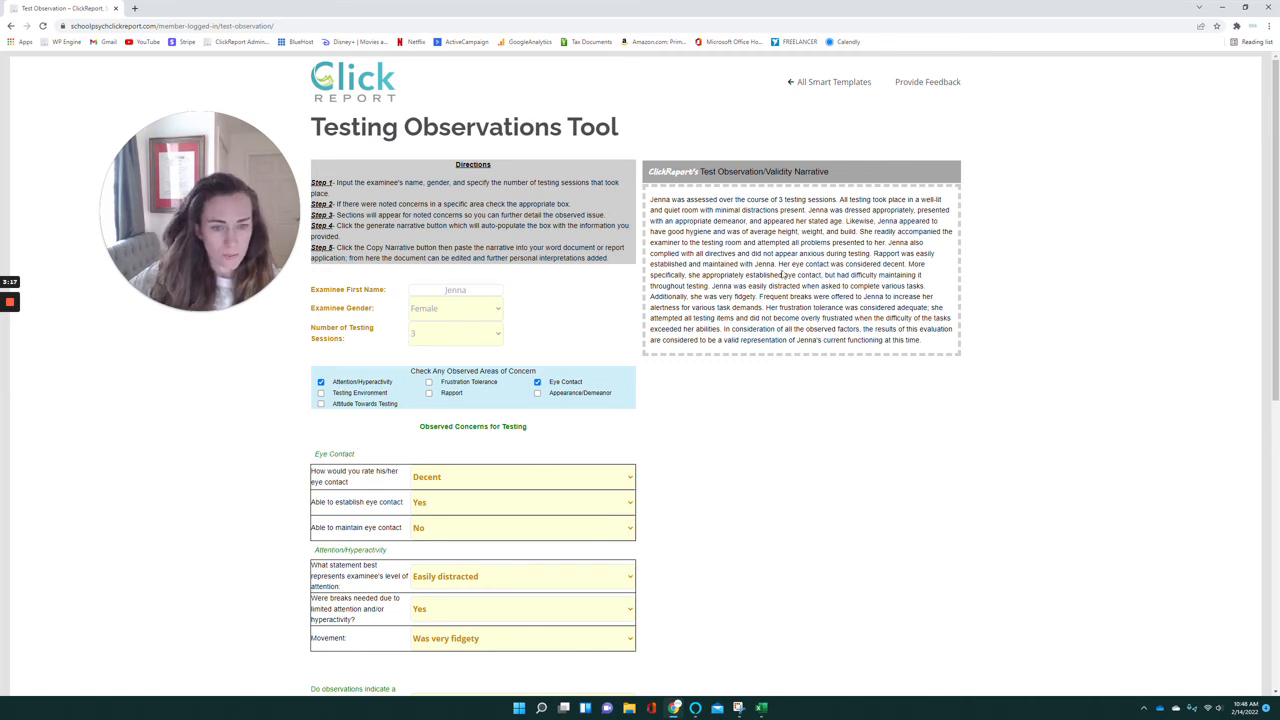
{"action": "mouse_move", "coordinate": [779, 266]}
{"action": "left_mouse_down"}
{"action": "mouse_move", "coordinate": [842, 278]}
{"action": "mouse_move", "coordinate": [794, 300]}
{"action": "mouse_move", "coordinate": [715, 290]}
{"action": "mouse_move", "coordinate": [762, 283]}
{"action": "left_mouse_up"}
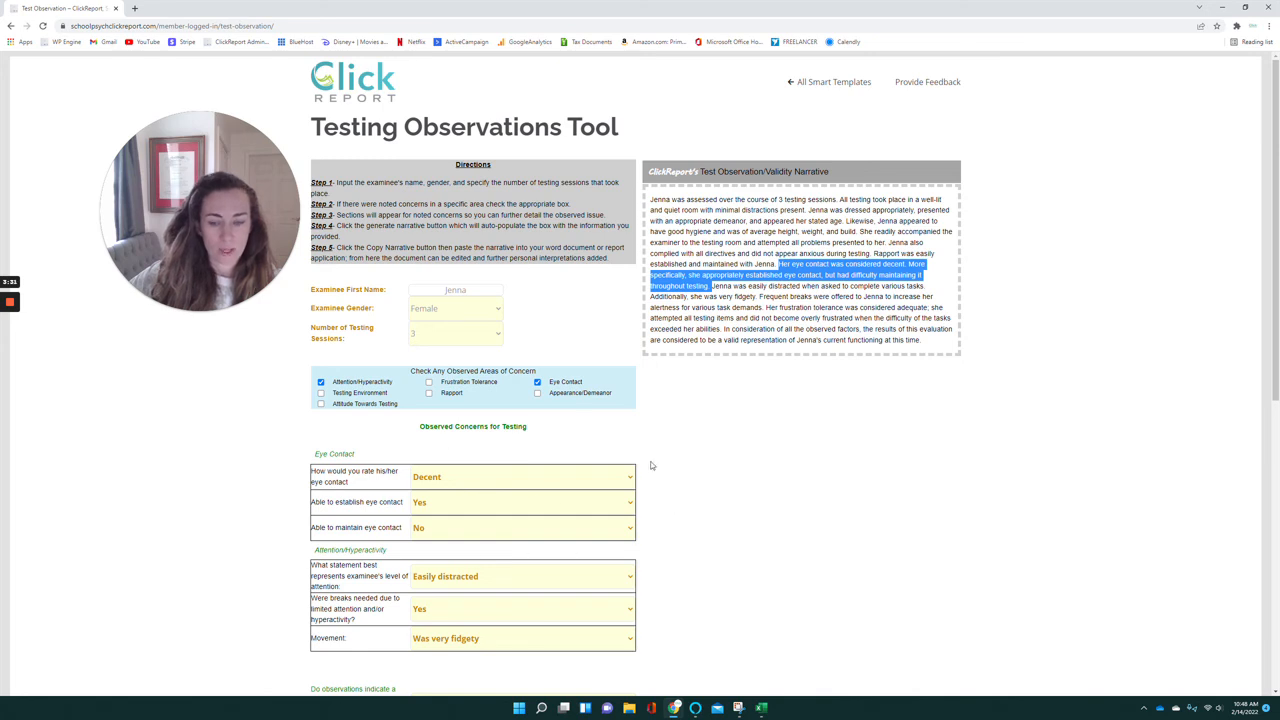
{"action": "left_click", "coordinate": [715, 326]}
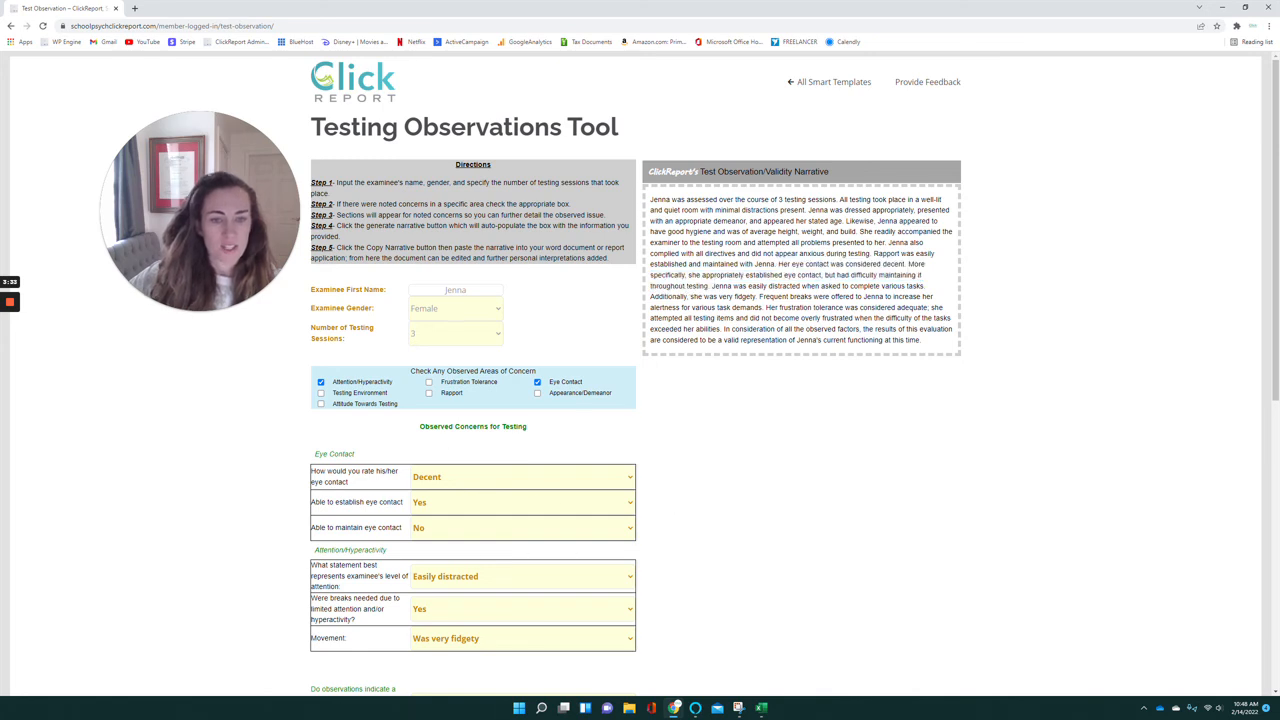
{"action": "left_click_drag", "start_coordinate": [712, 286], "coordinate": [757, 297]}
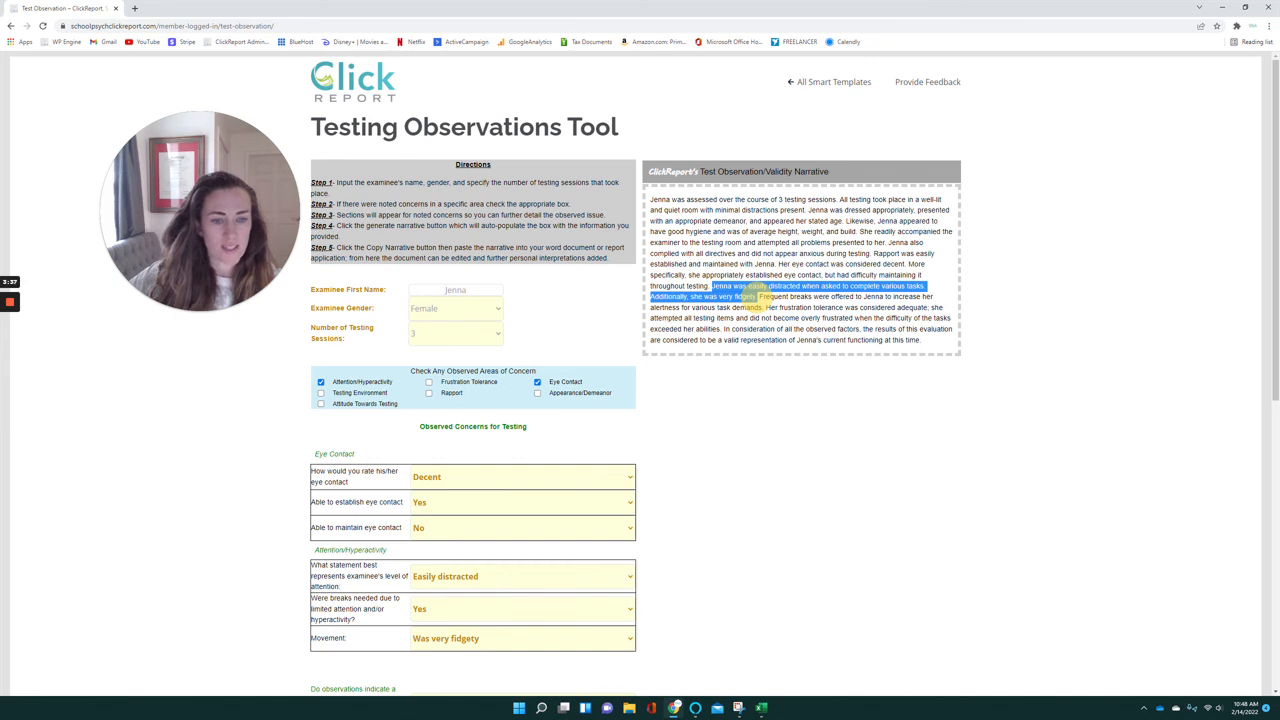
{"action": "left_click_drag", "start_coordinate": [757, 297], "coordinate": [765, 307]}
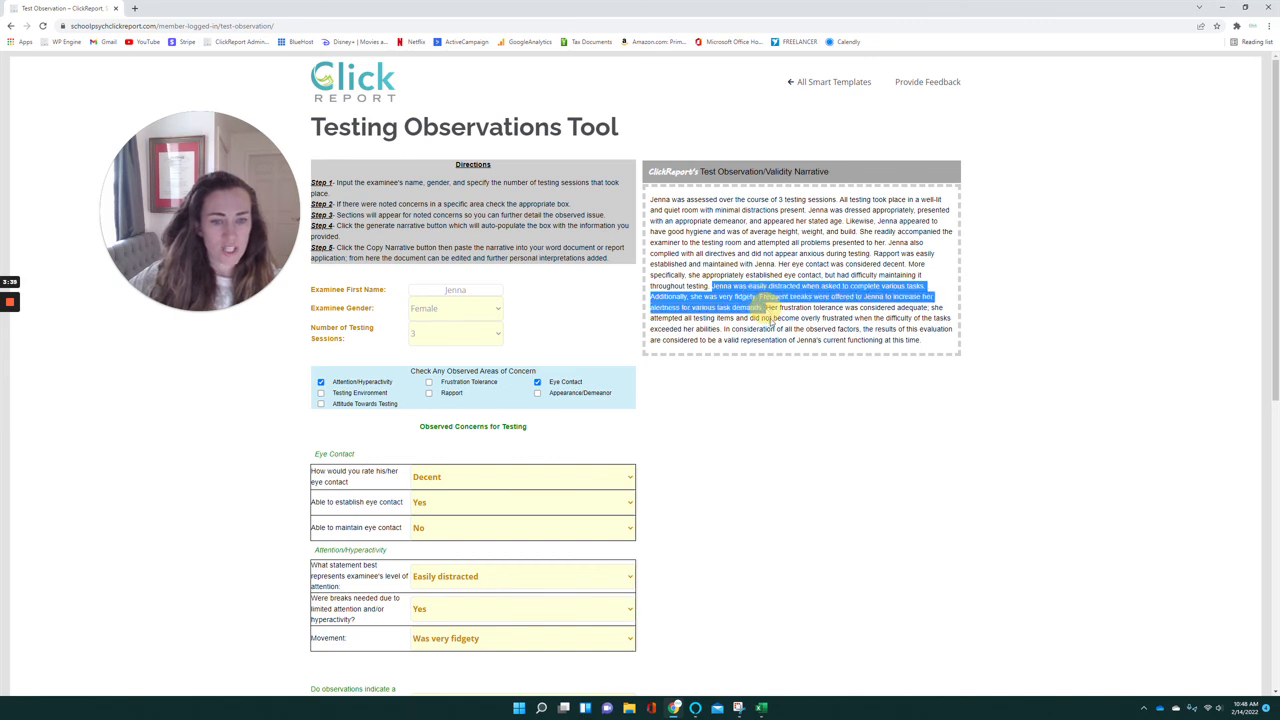
{"action": "left_click", "coordinate": [875, 482]}
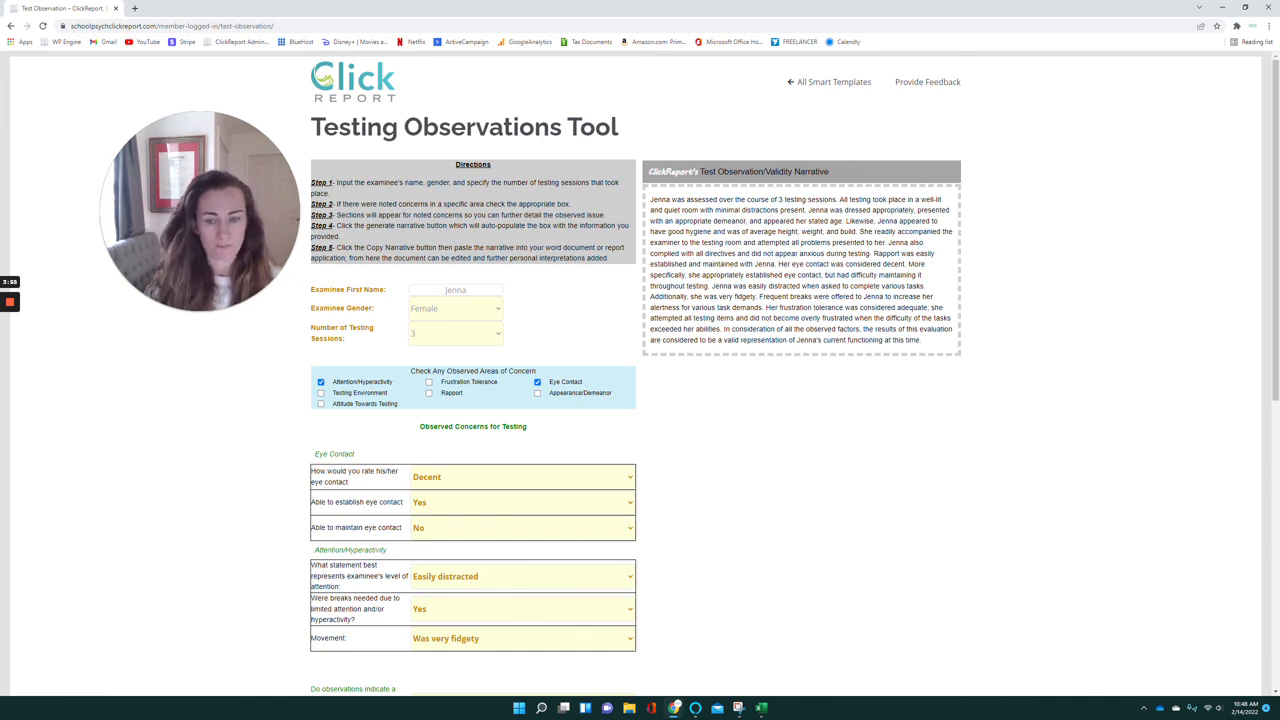
- Replace the Eye Contact and Attention/Hyperactivity concerns with Testing Environment as the only checked area
{"action": "left_click", "coordinate": [537, 382]}
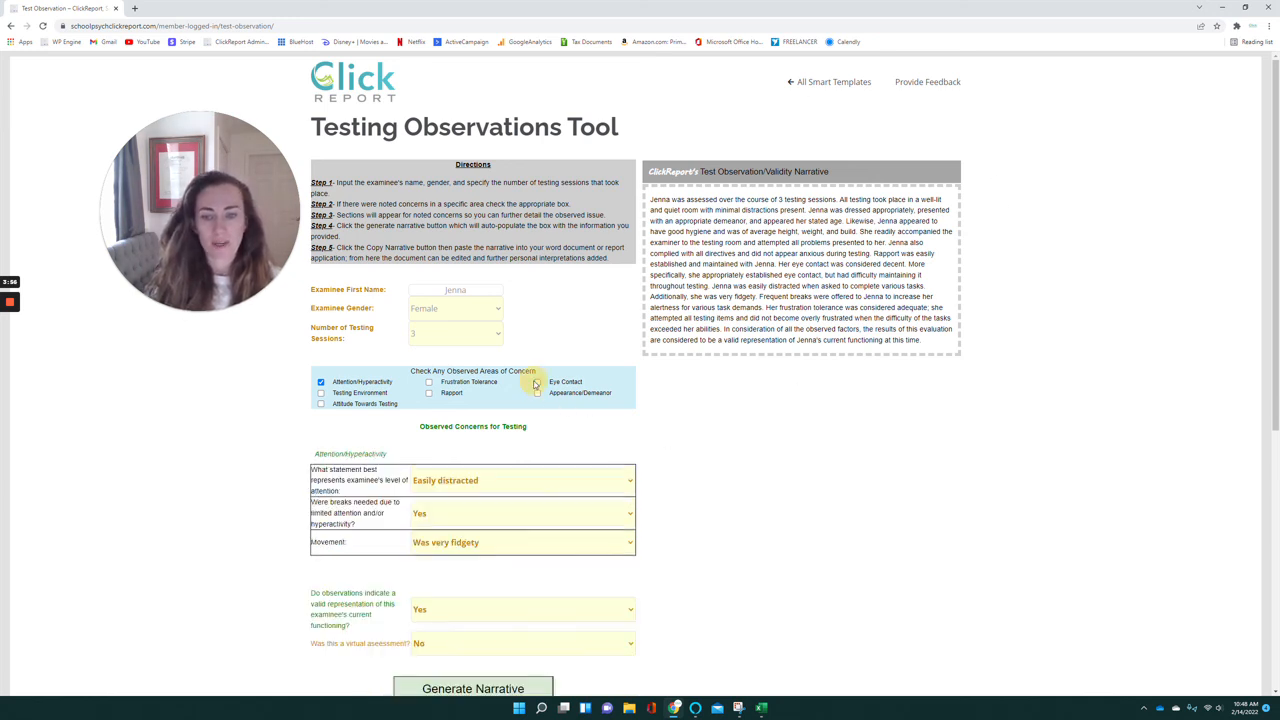
{"action": "left_click", "coordinate": [321, 382]}
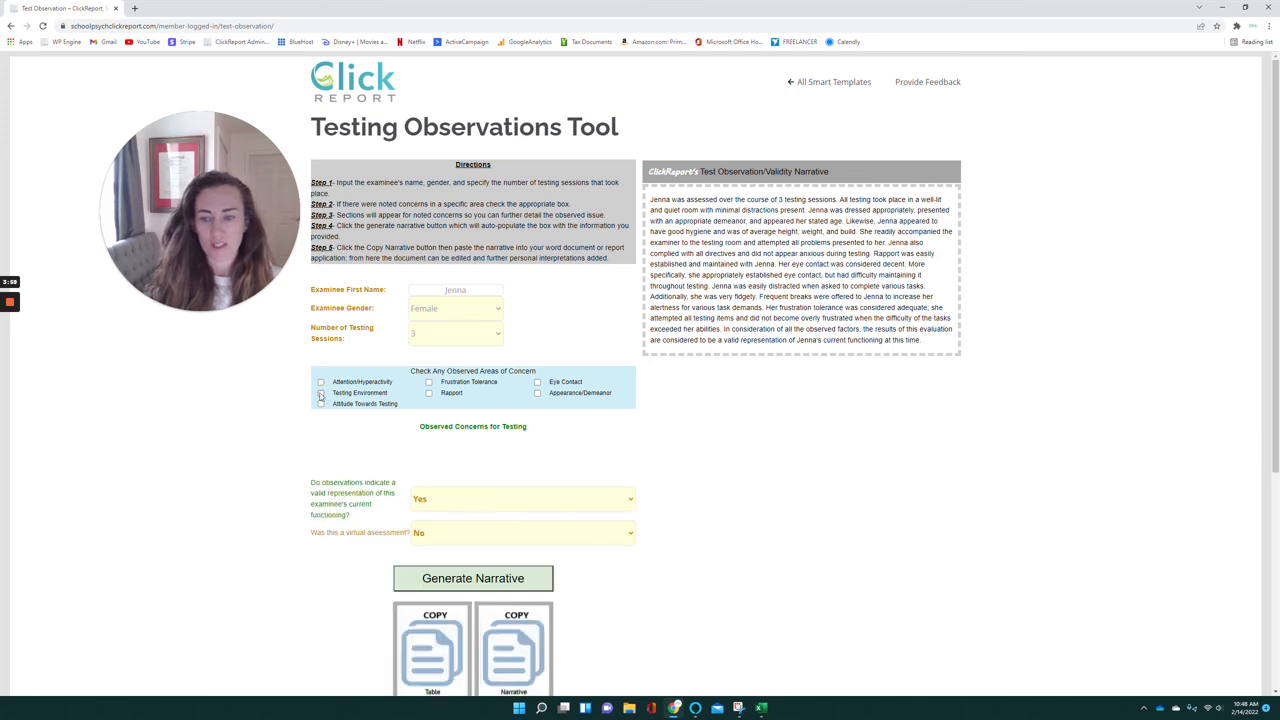
{"action": "left_click", "coordinate": [321, 393]}
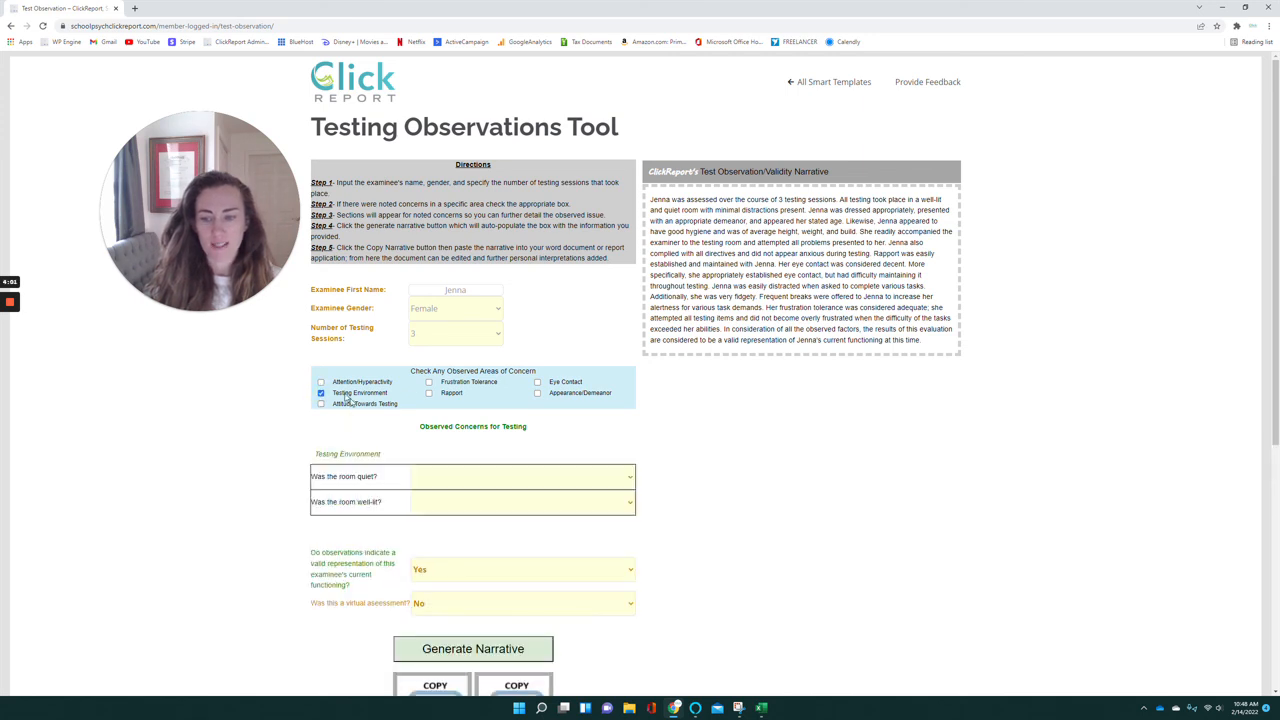
- Clear the Testing Environment concern, and display the Attitude Towards Testing questions briefly before clearing that area as well
{"action": "left_click", "coordinate": [321, 393]}
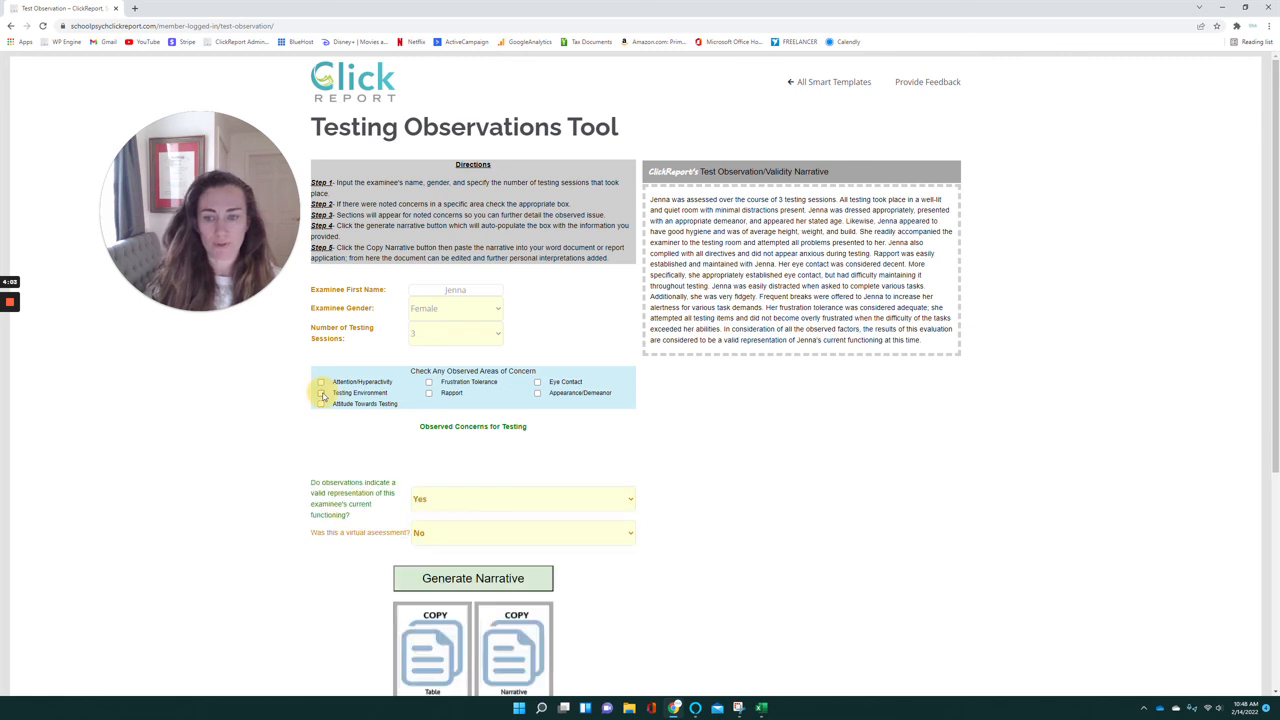
{"action": "left_click", "coordinate": [321, 404]}
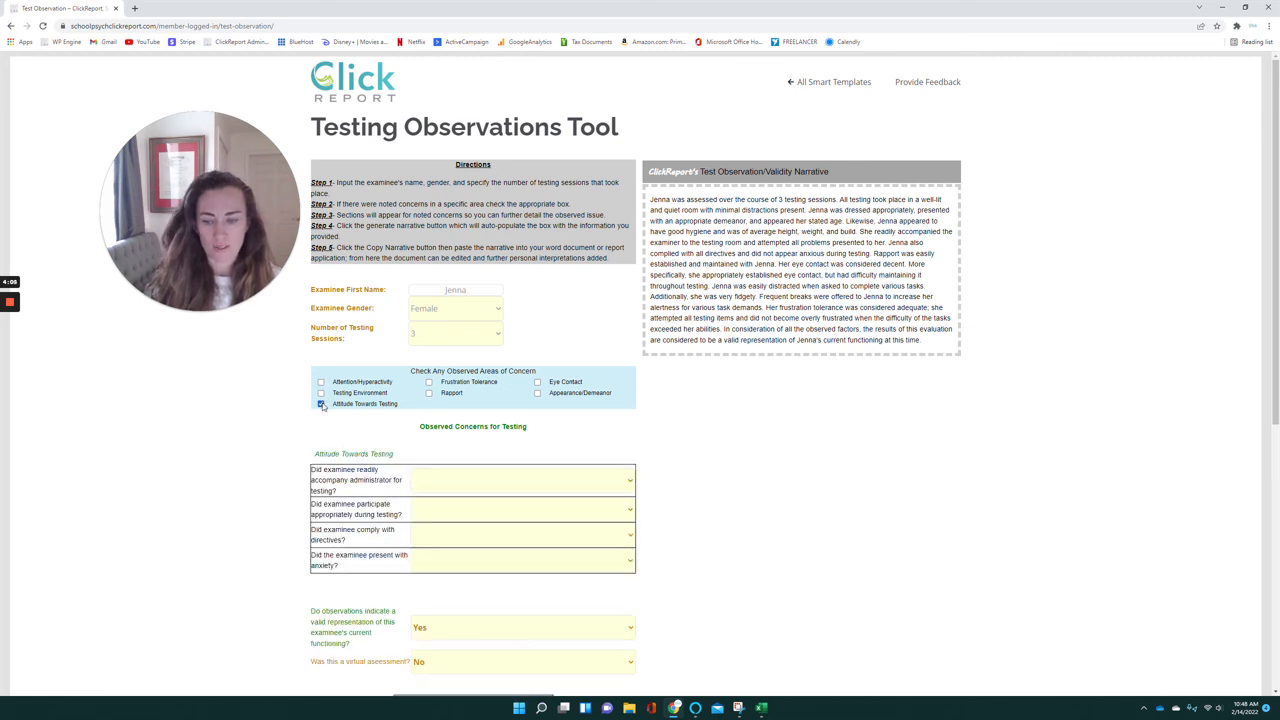
{"action": "left_click", "coordinate": [321, 404]}
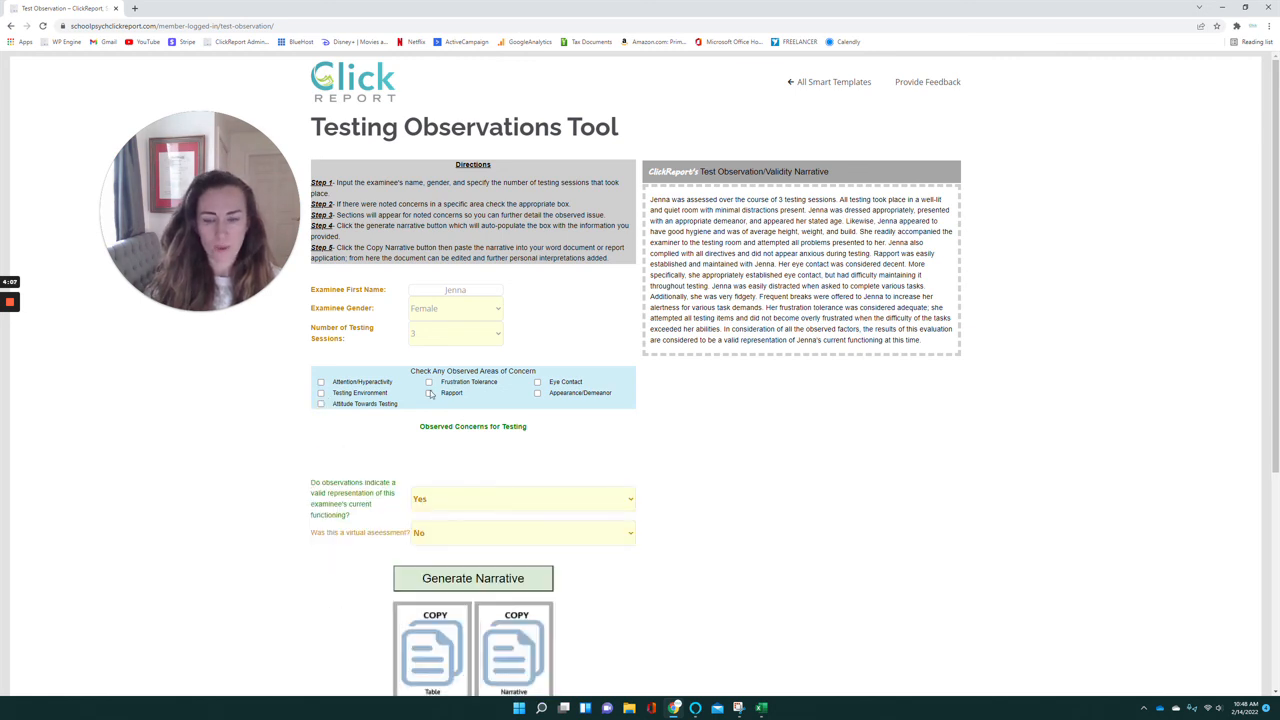
- Preview the Frustration Tolerance and Rapport concern sections one after the other, clearing each area again after viewing it
{"action": "left_click", "coordinate": [429, 383]}
{"action": "left_click", "coordinate": [429, 383]}
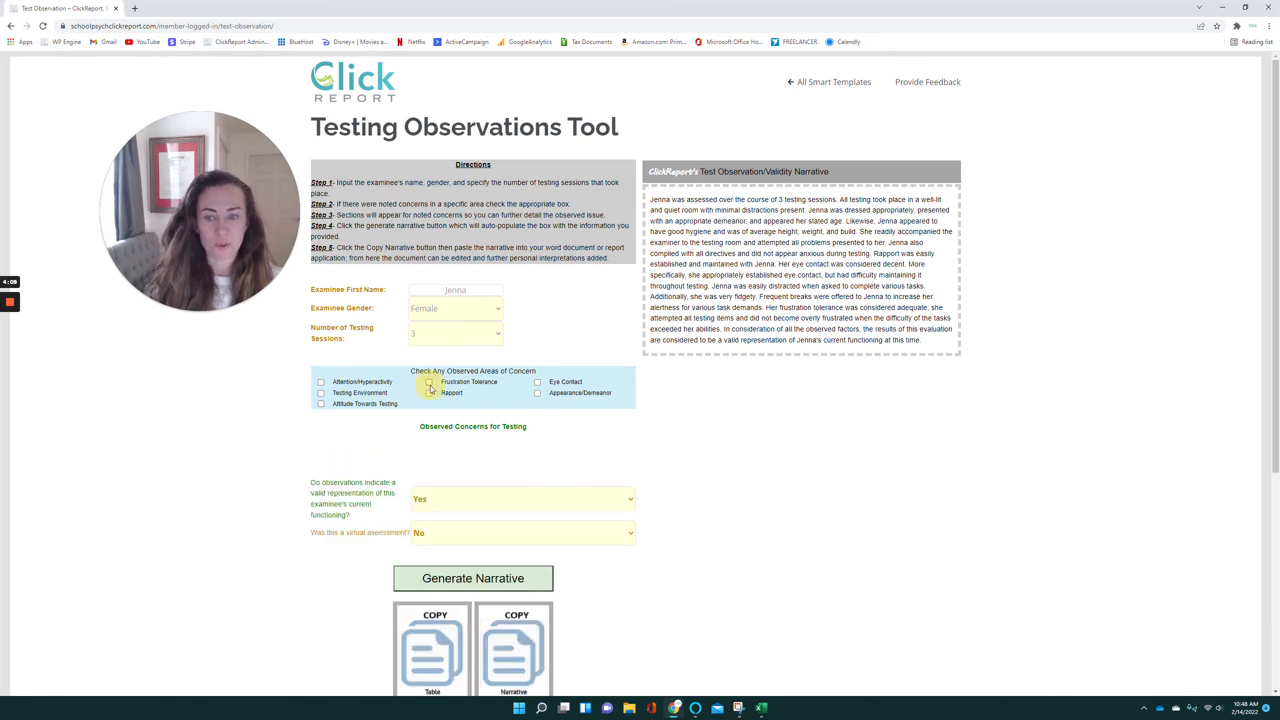
{"action": "left_click", "coordinate": [429, 392]}
{"action": "left_click", "coordinate": [429, 394]}
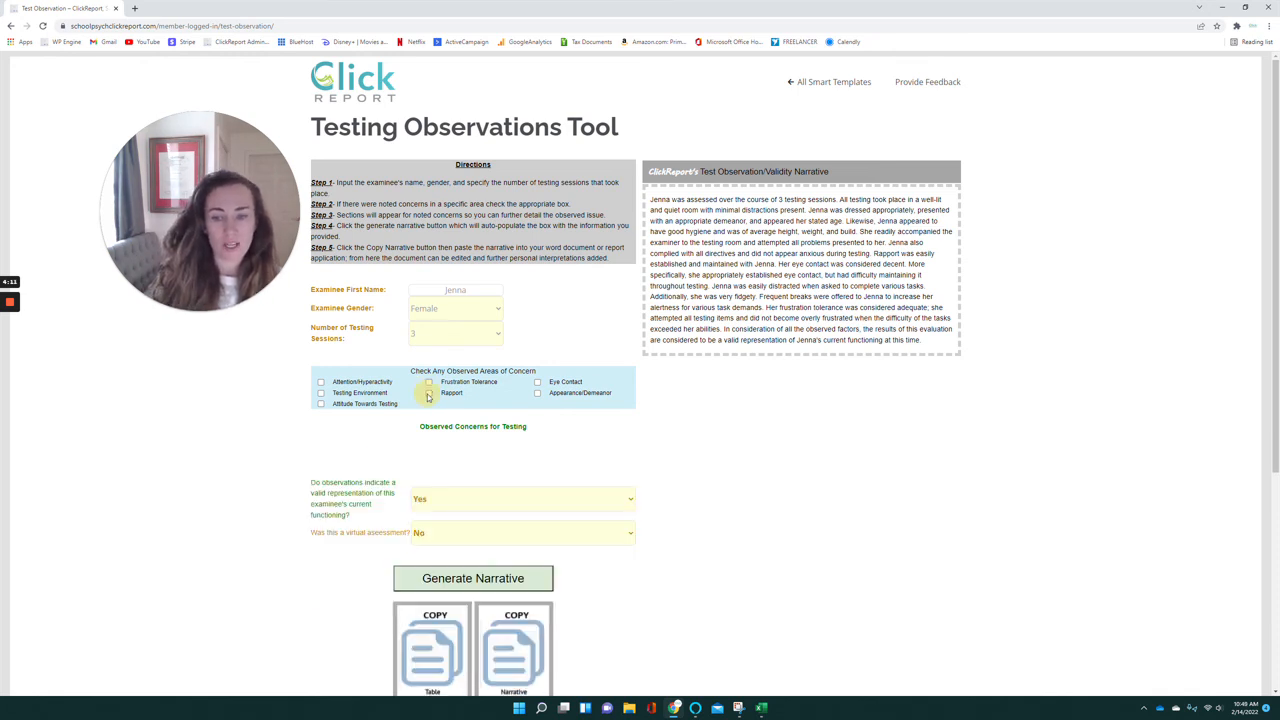
{"action": "left_click", "coordinate": [429, 393]}
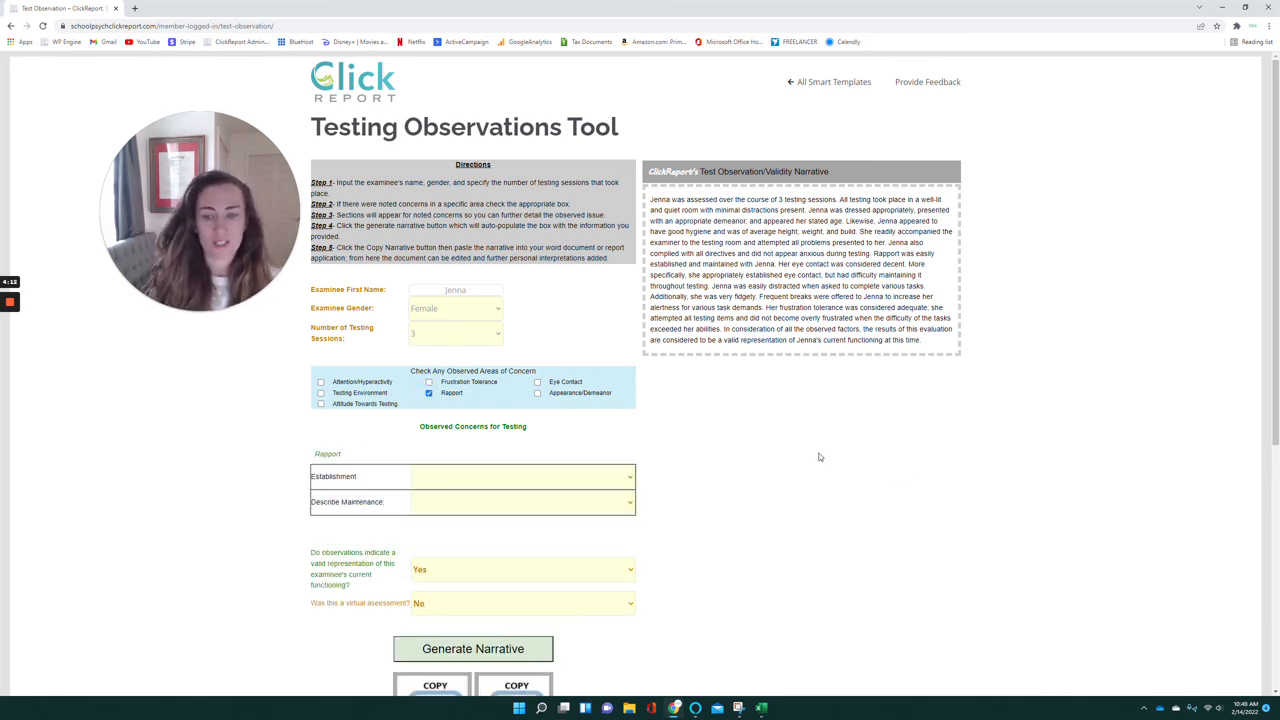
{"action": "left_click", "coordinate": [429, 394]}
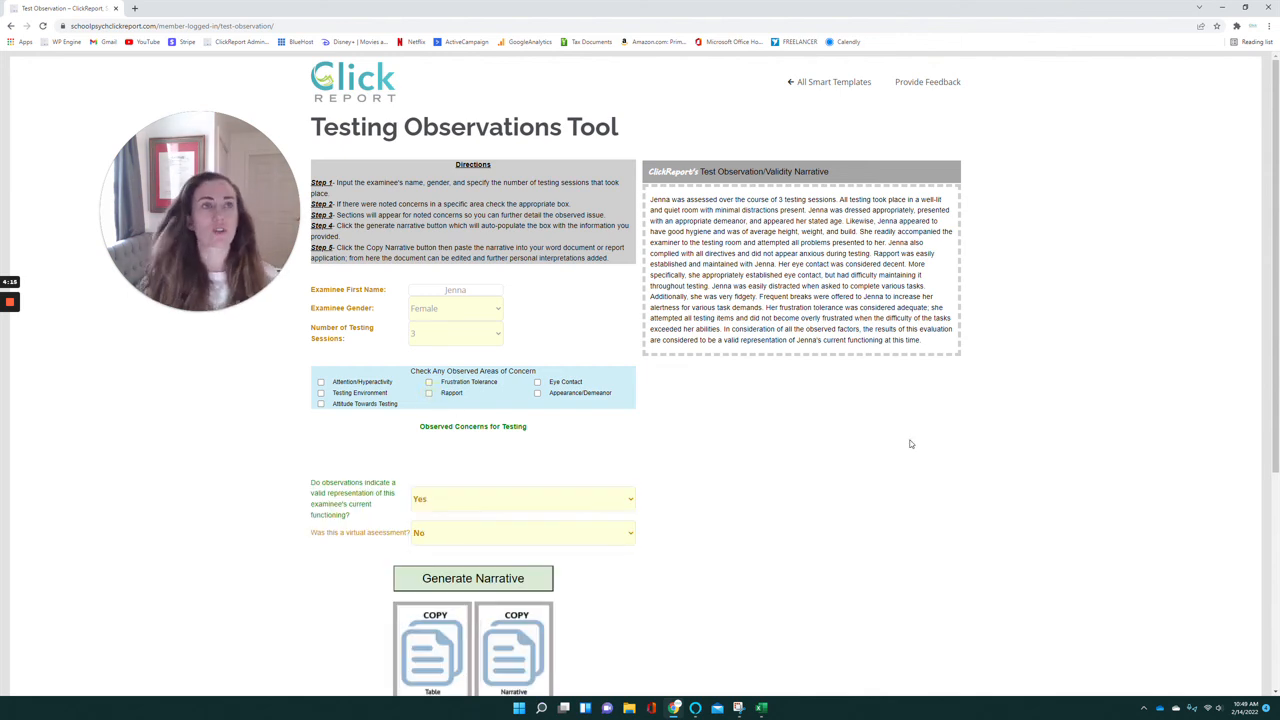